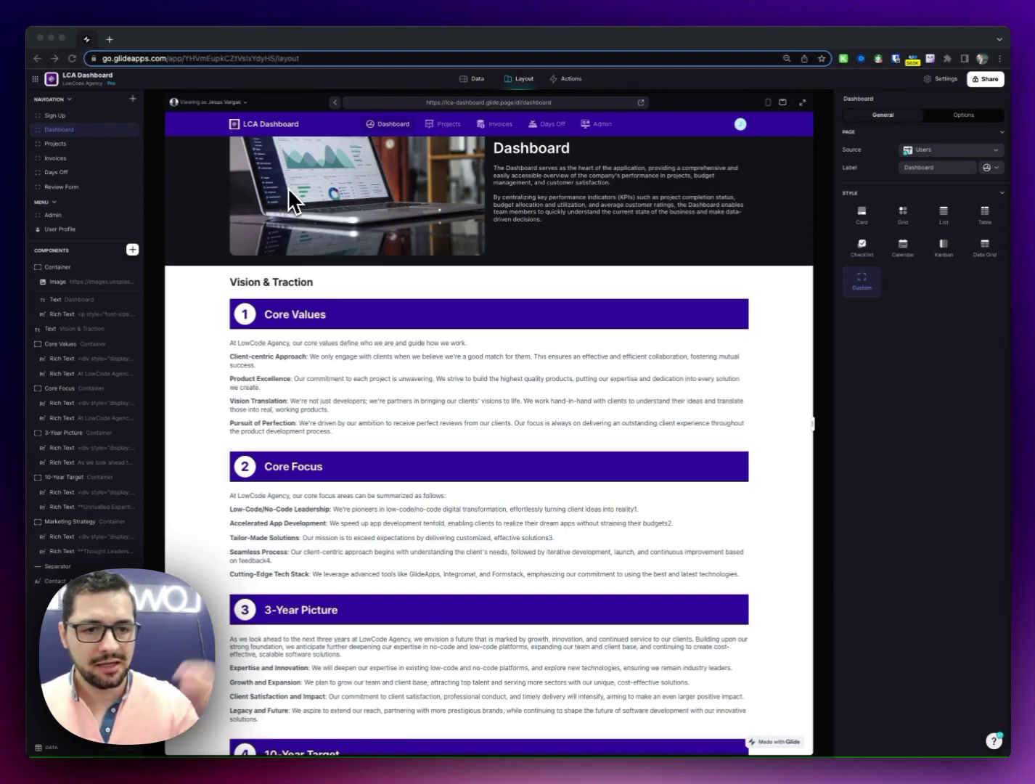
Scroll through the Dashboard page's Vision & Traction sections down to Marketing Strategy.
scroll(348, 291, down, 5)
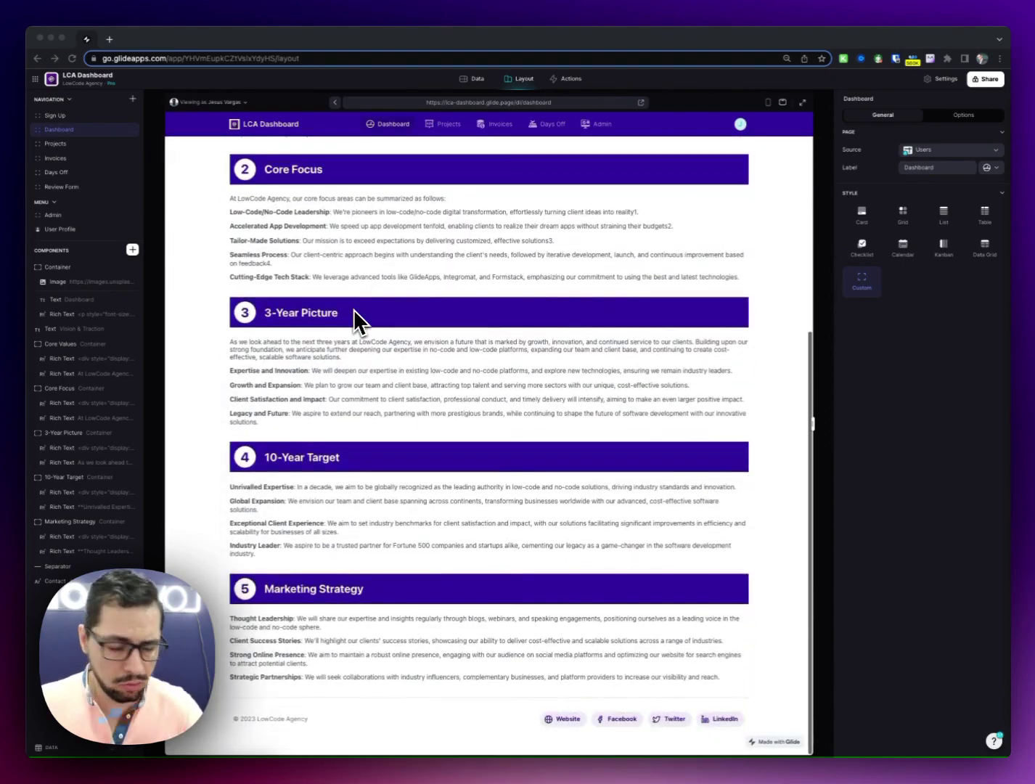
scroll(354, 308, up, 7)
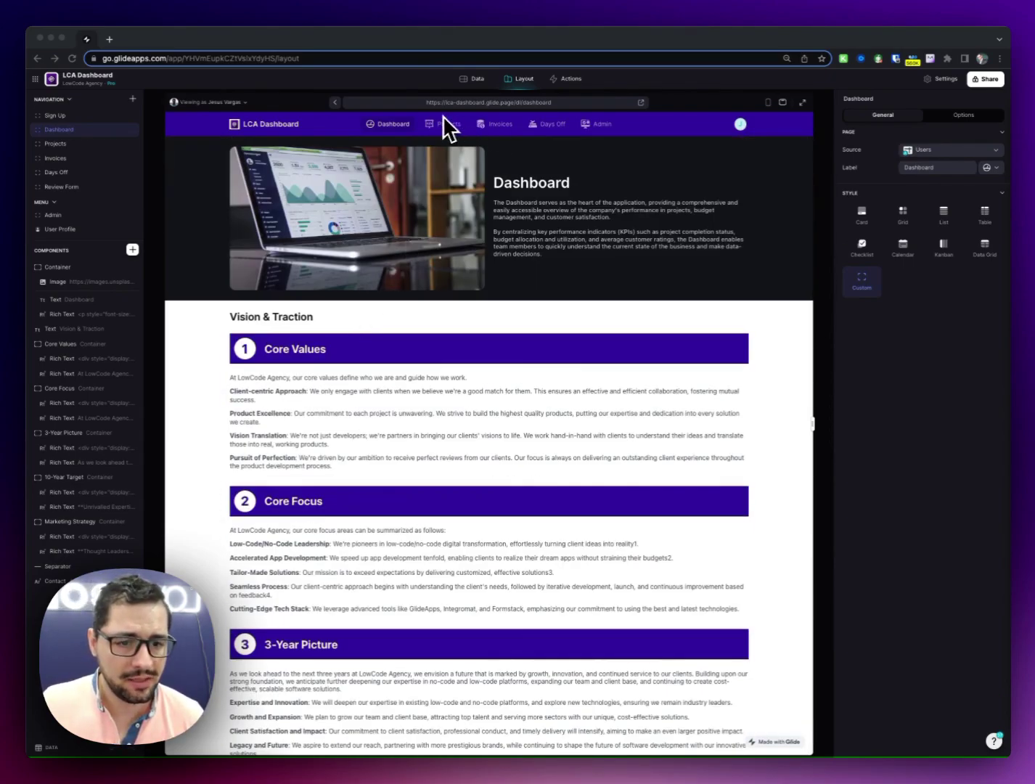
scroll(486, 450, down, 1)
scroll(483, 465, down, 5)
scroll(607, 439, up, 6)
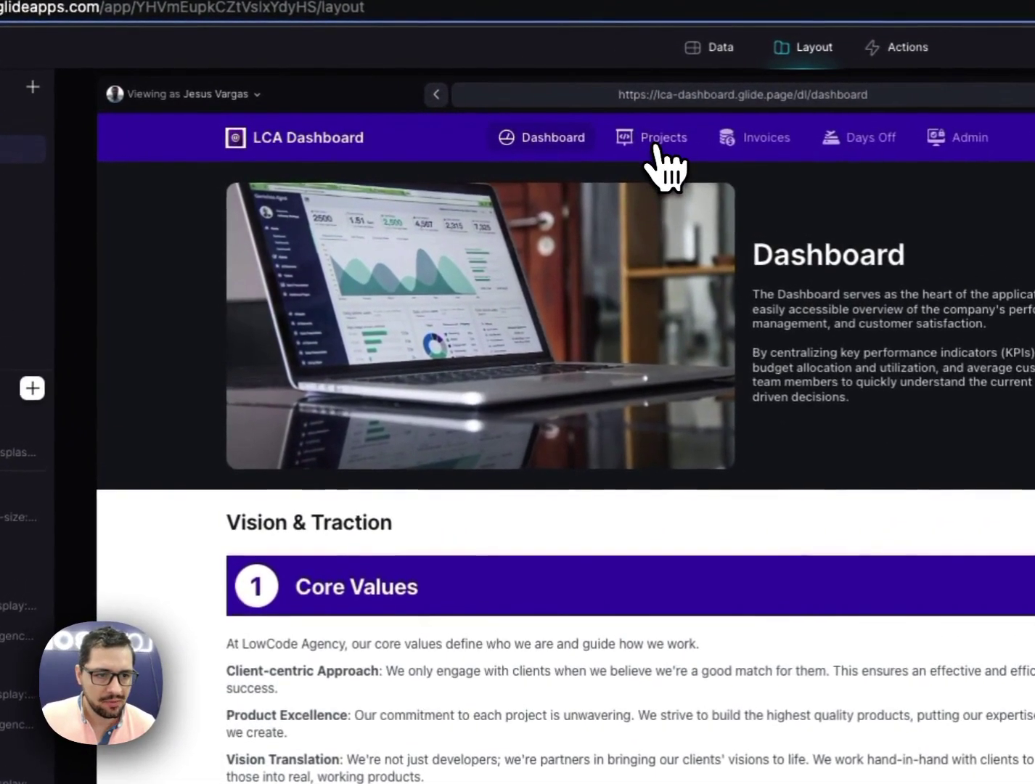
On the Projects page, start a new project named ACME with a 15000 budget.
click(445, 125)
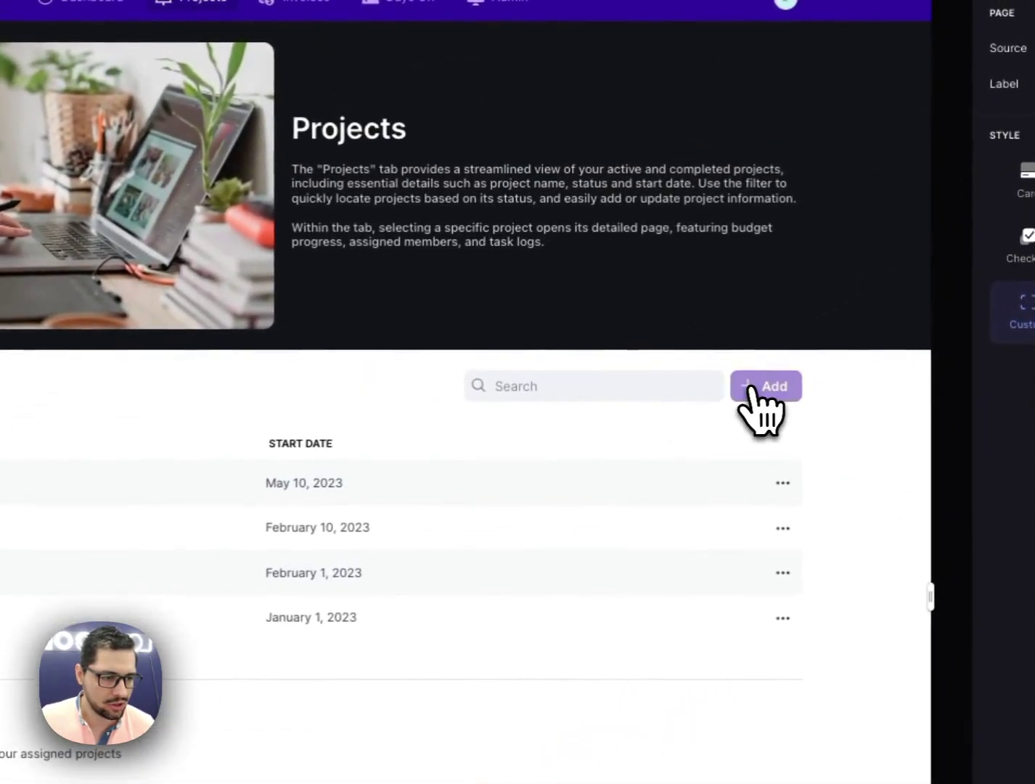
click(962, 276)
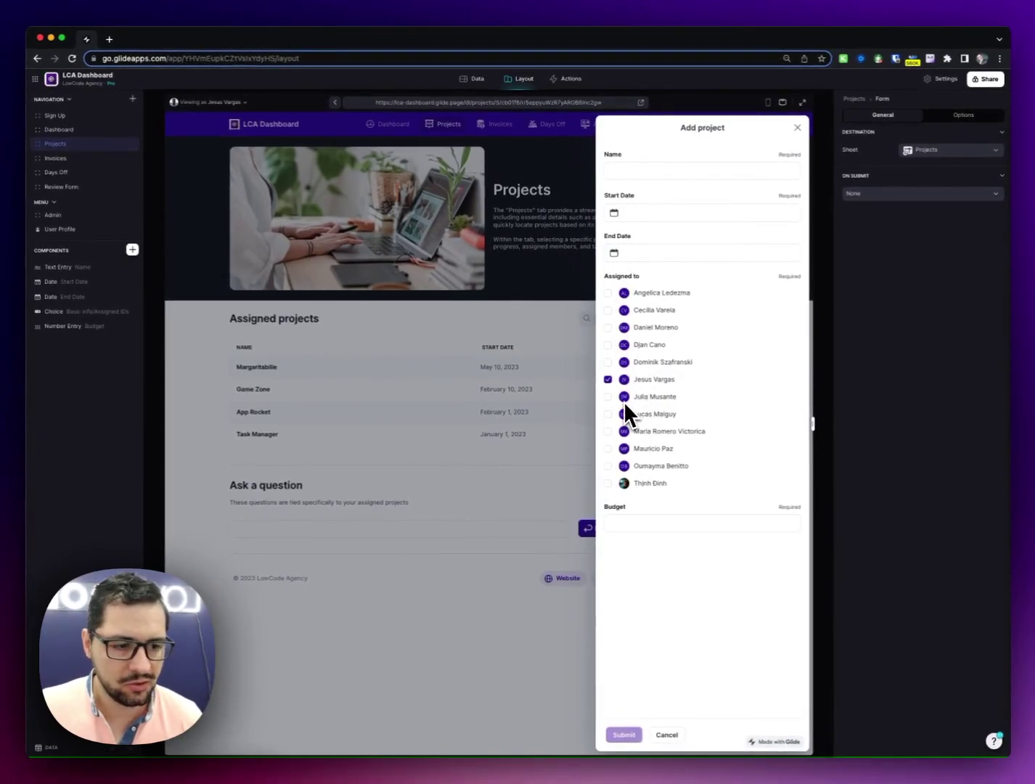
click(610, 520)
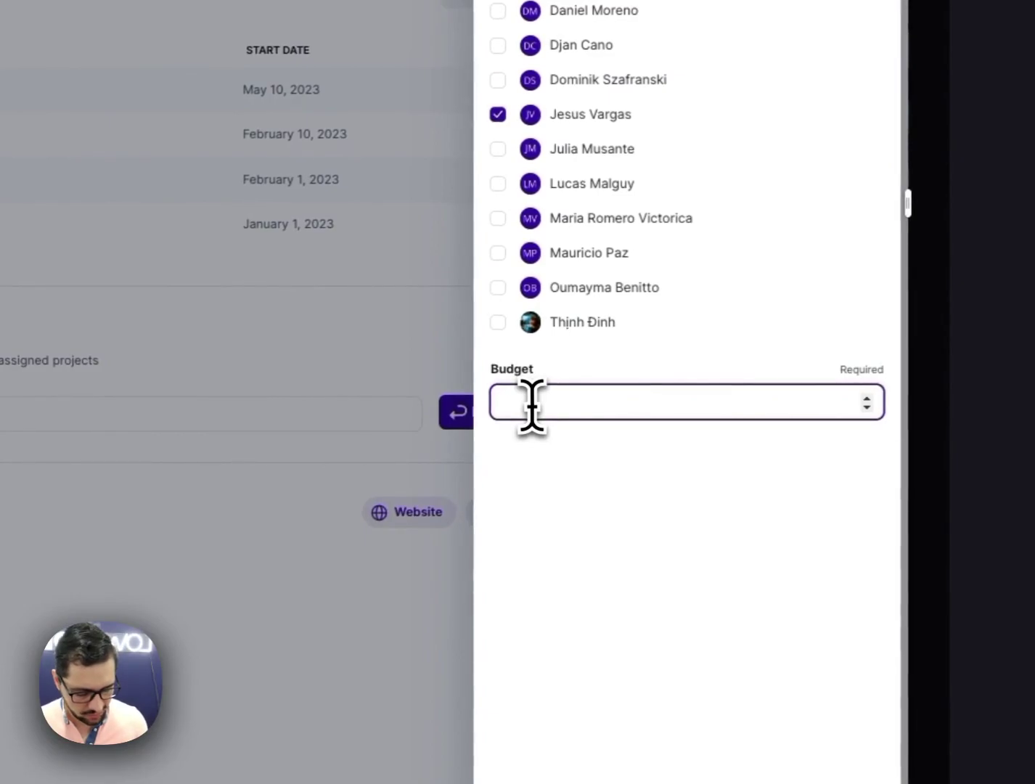
text(1500)
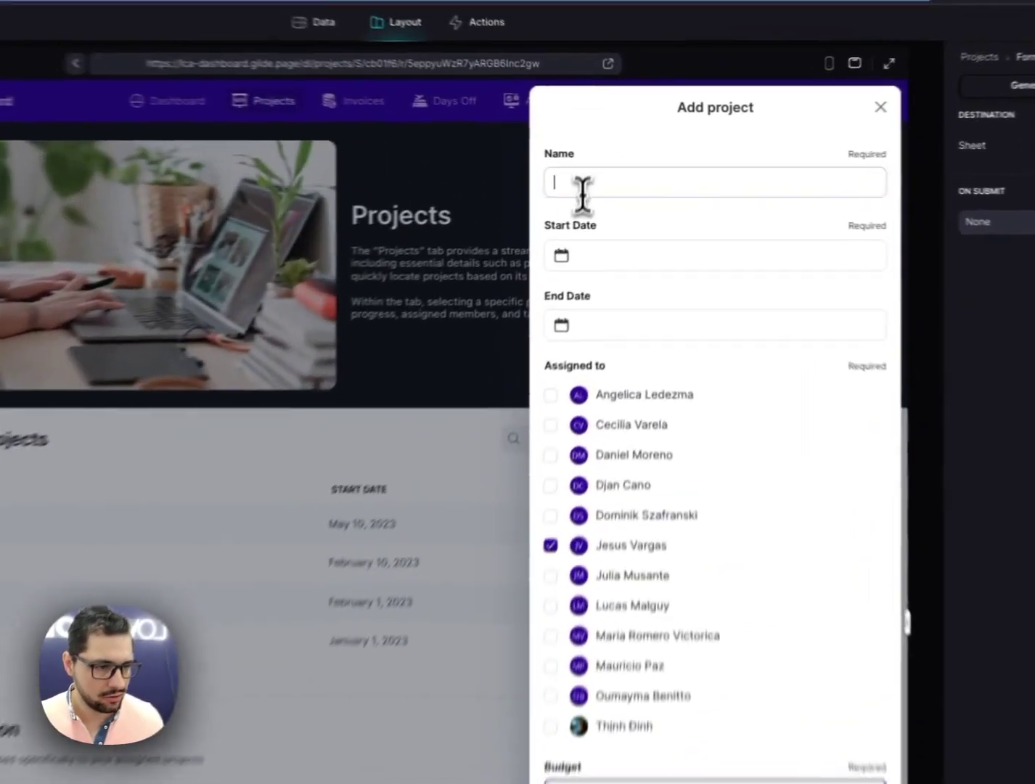
click(629, 168)
text(ACME)
Set the ACME project to run from May 11 to June 14, 2023.
click(606, 275)
click(429, 624)
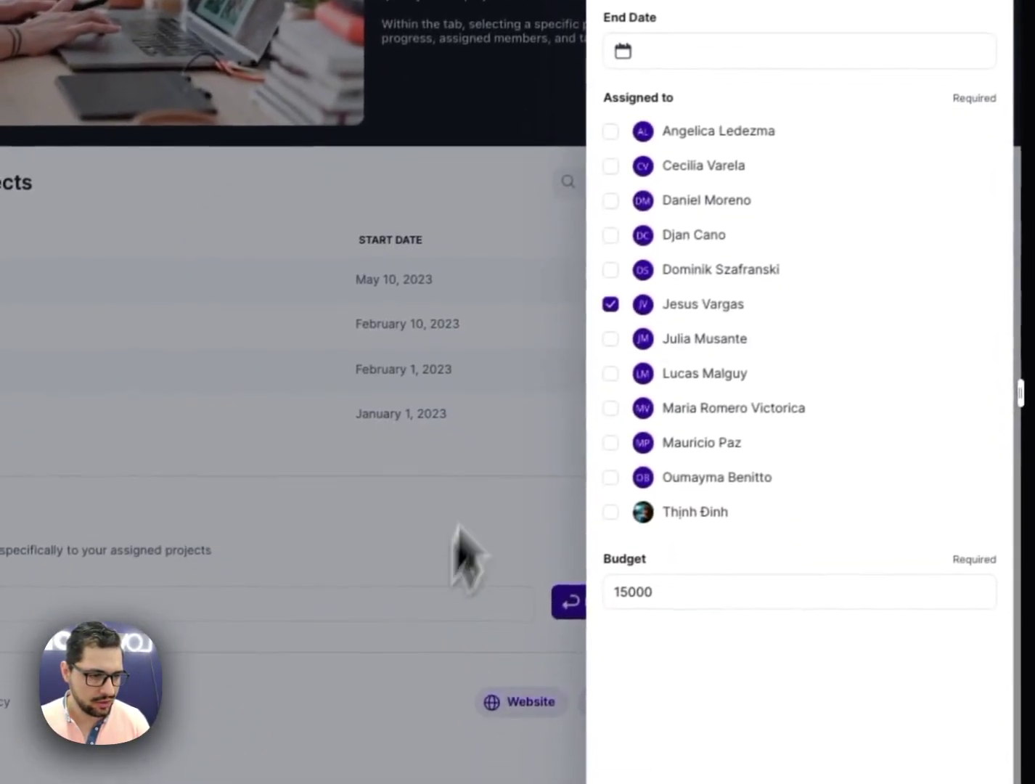
click(693, 52)
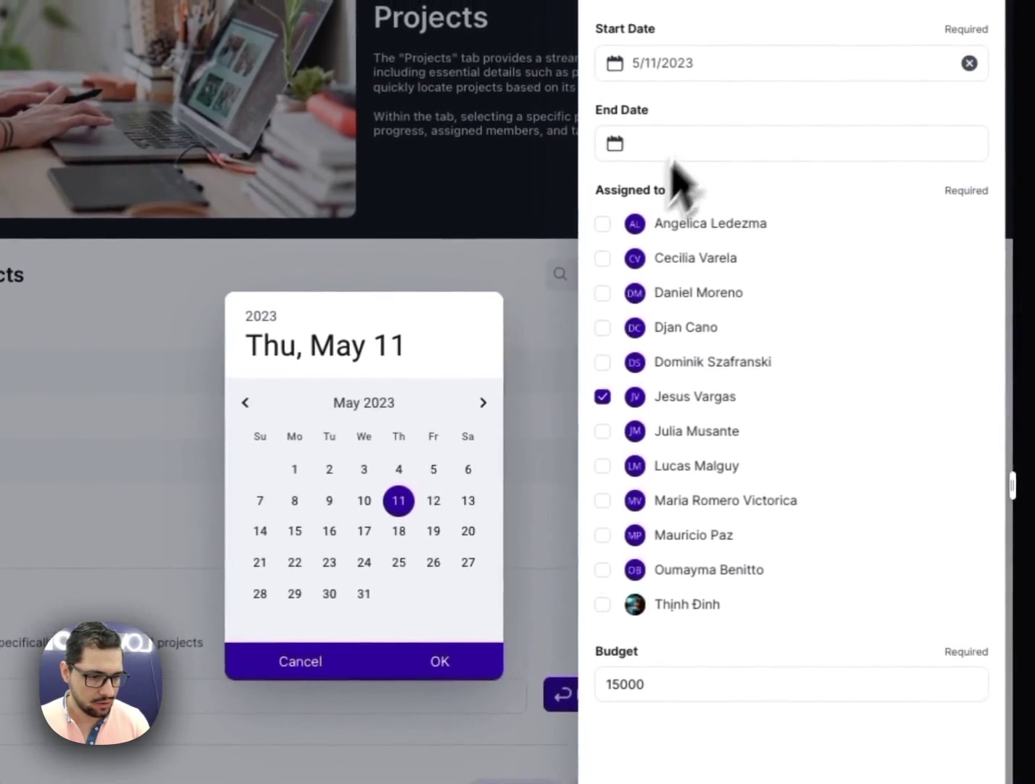
click(492, 310)
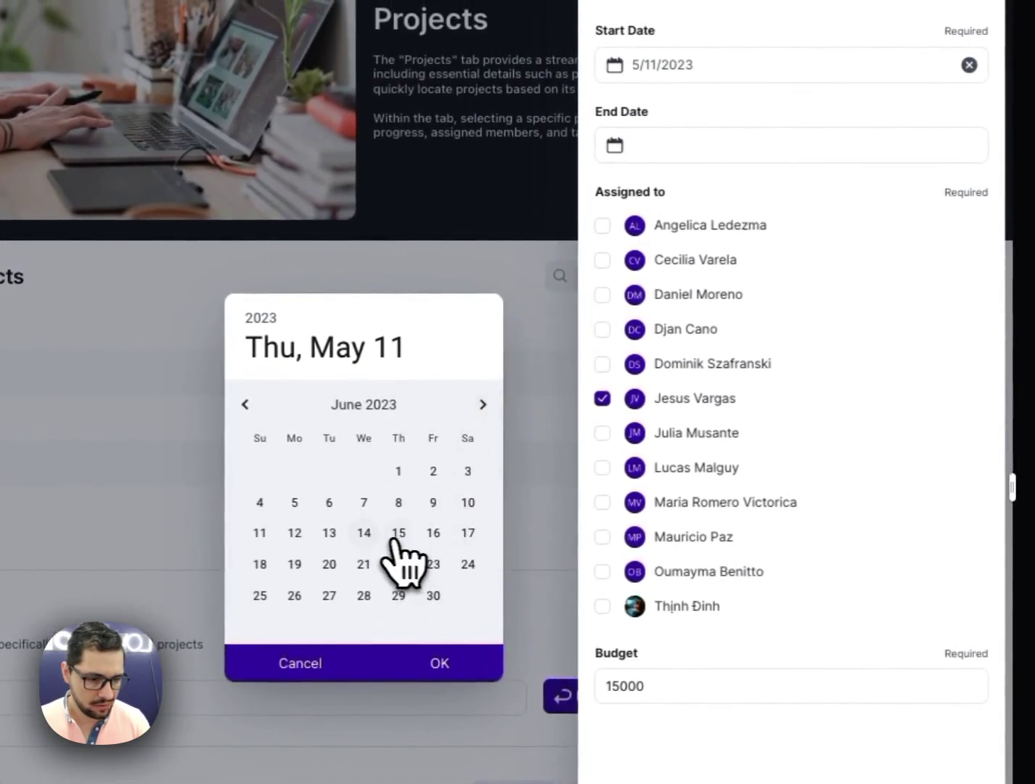
click(363, 532)
click(422, 639)
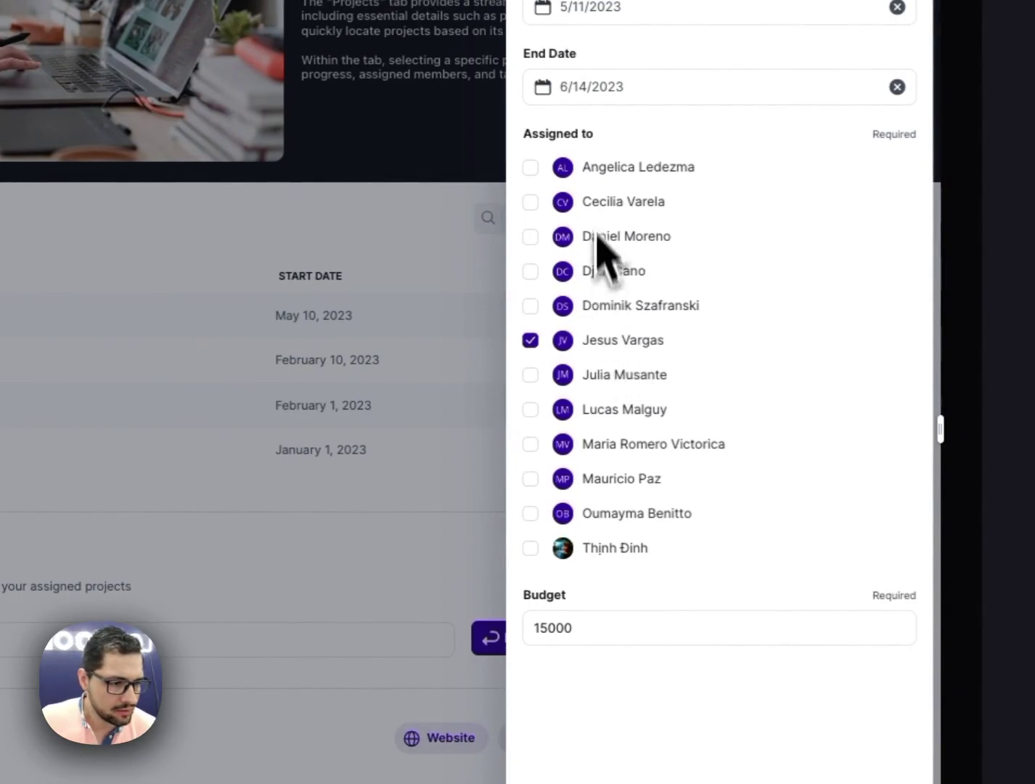
Assign the remaining team members so three are on ACME, and submit the project.
click(532, 203)
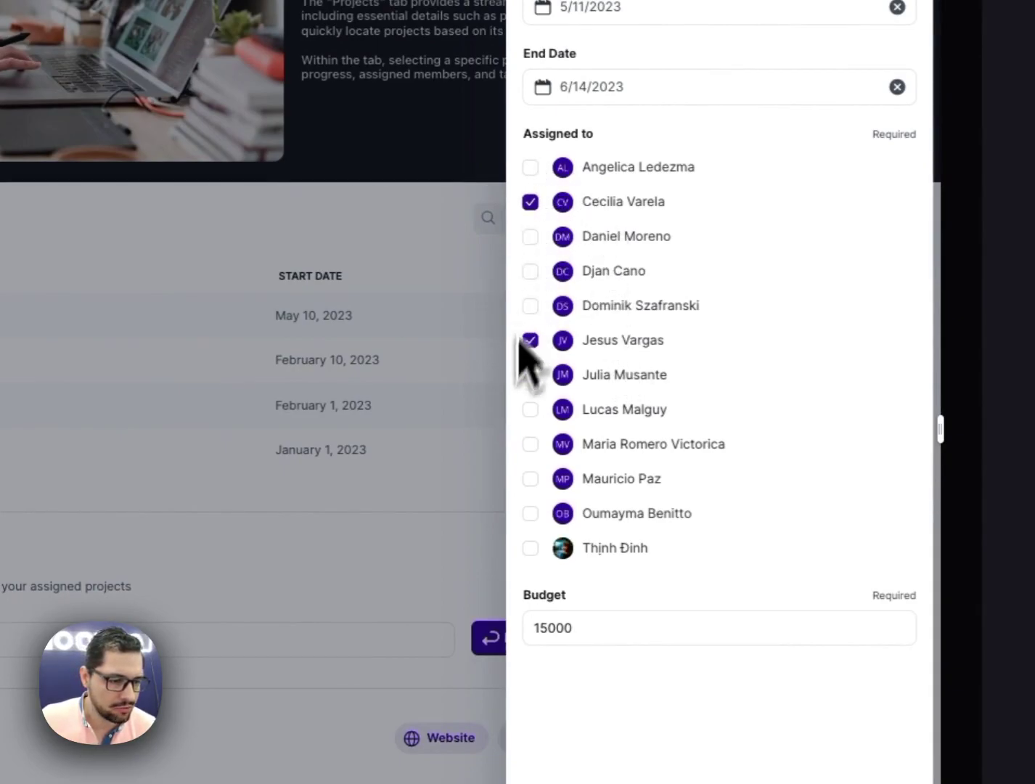
click(531, 478)
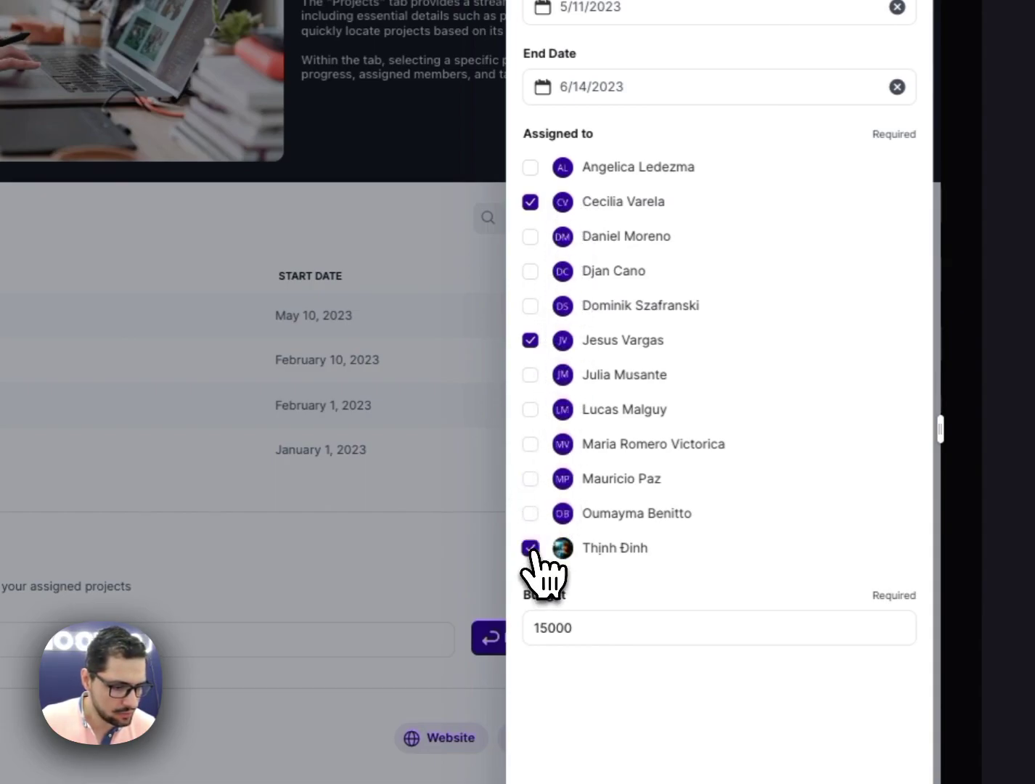
click(567, 727)
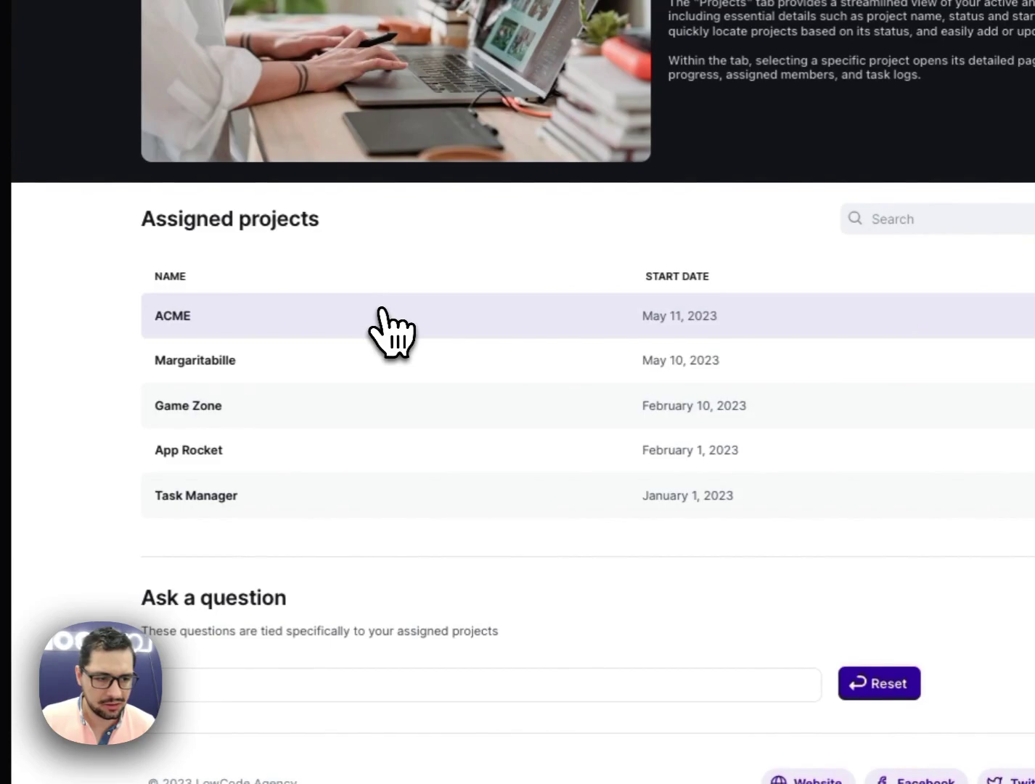
On ACME, log a Slack 'Kickoff call' time entry, task 1212, lasting 60 minutes.
click(381, 310)
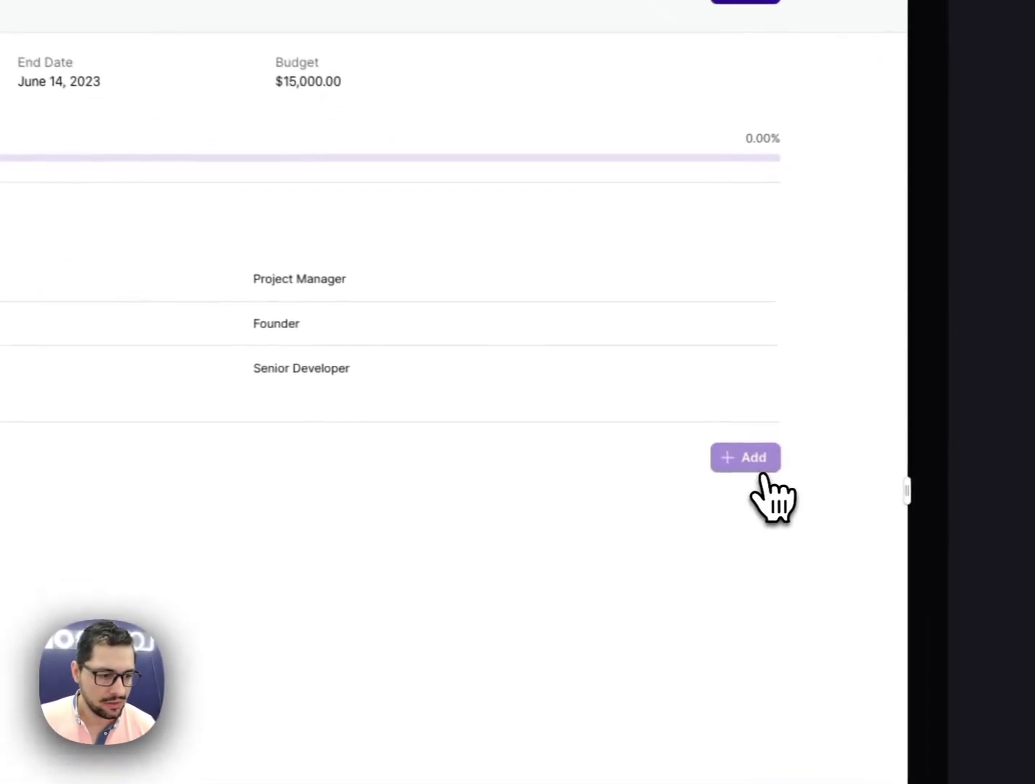
click(730, 407)
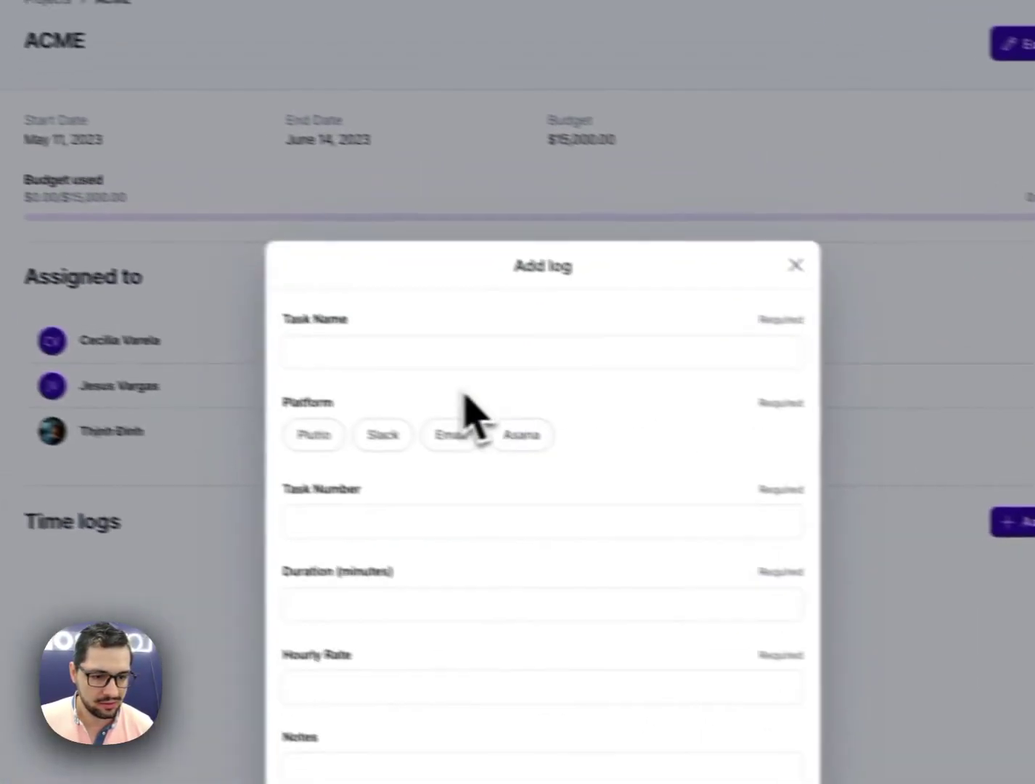
click(379, 358)
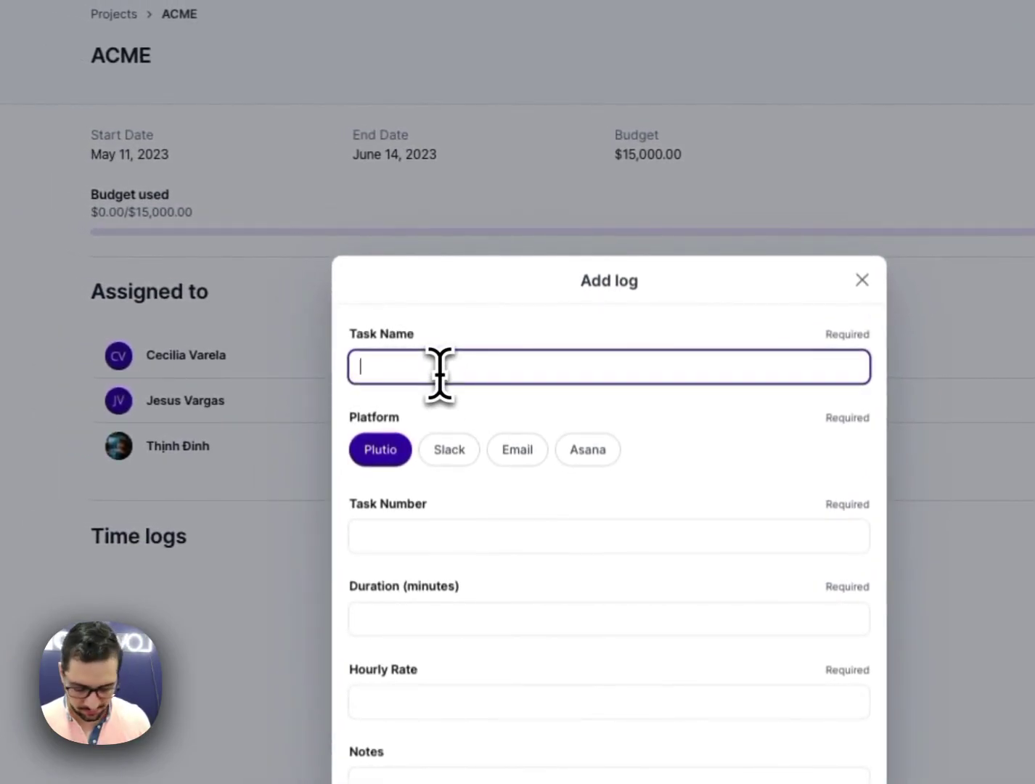
text(Kickoff c)
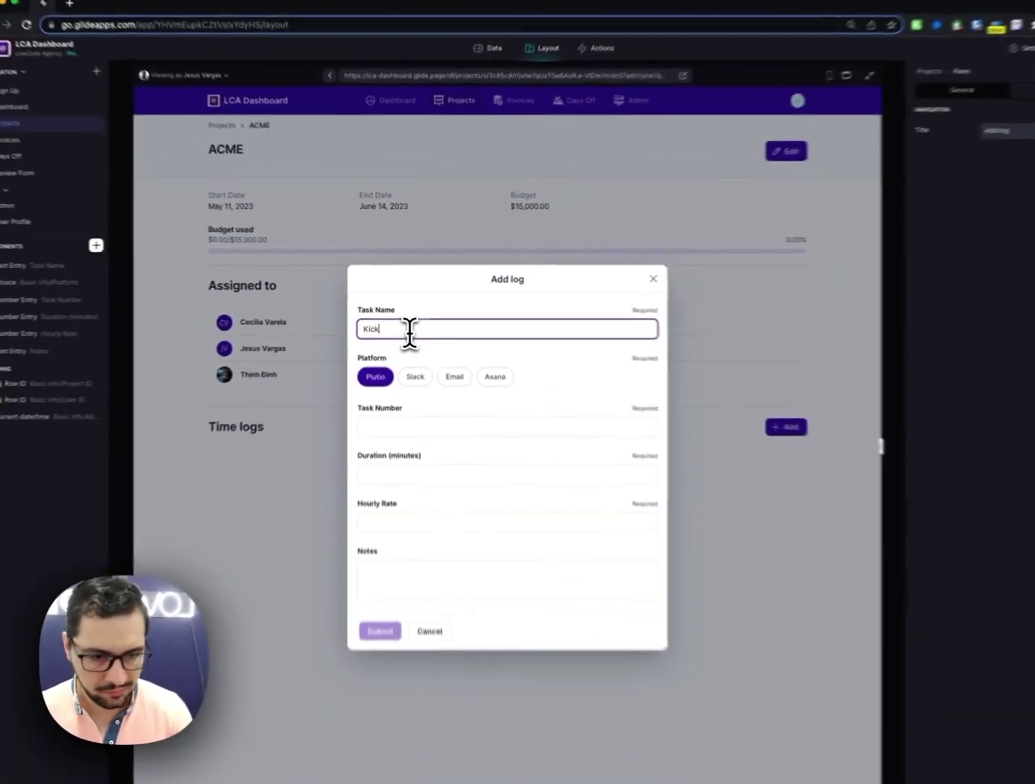
text(all)
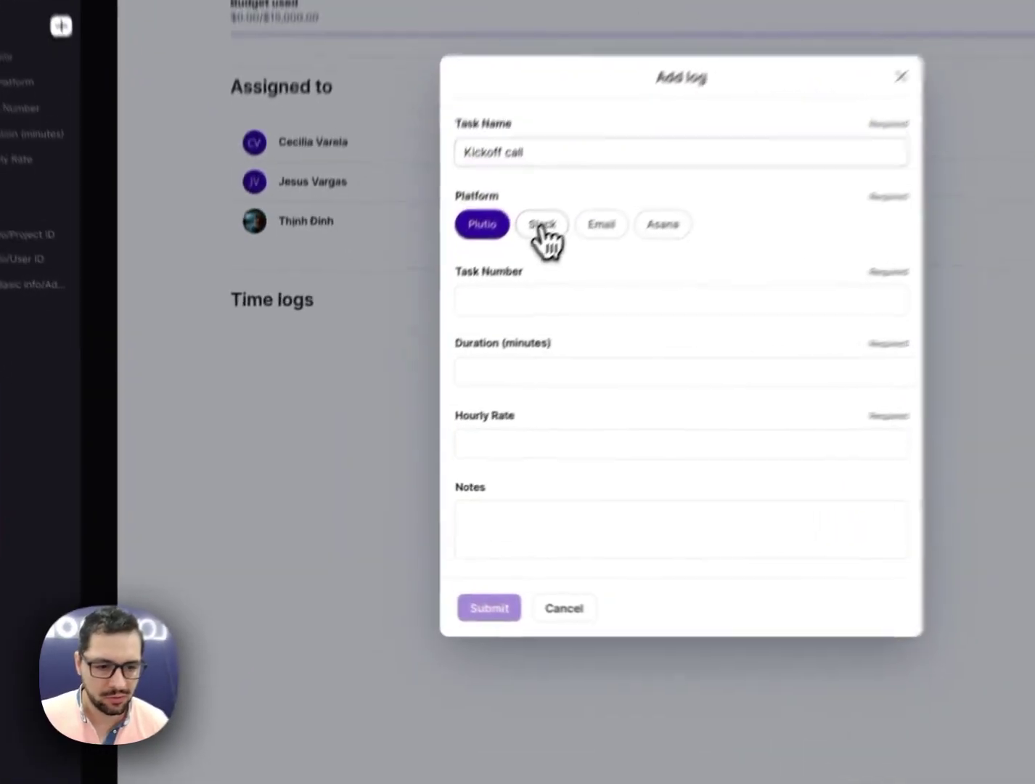
click(541, 227)
click(516, 300)
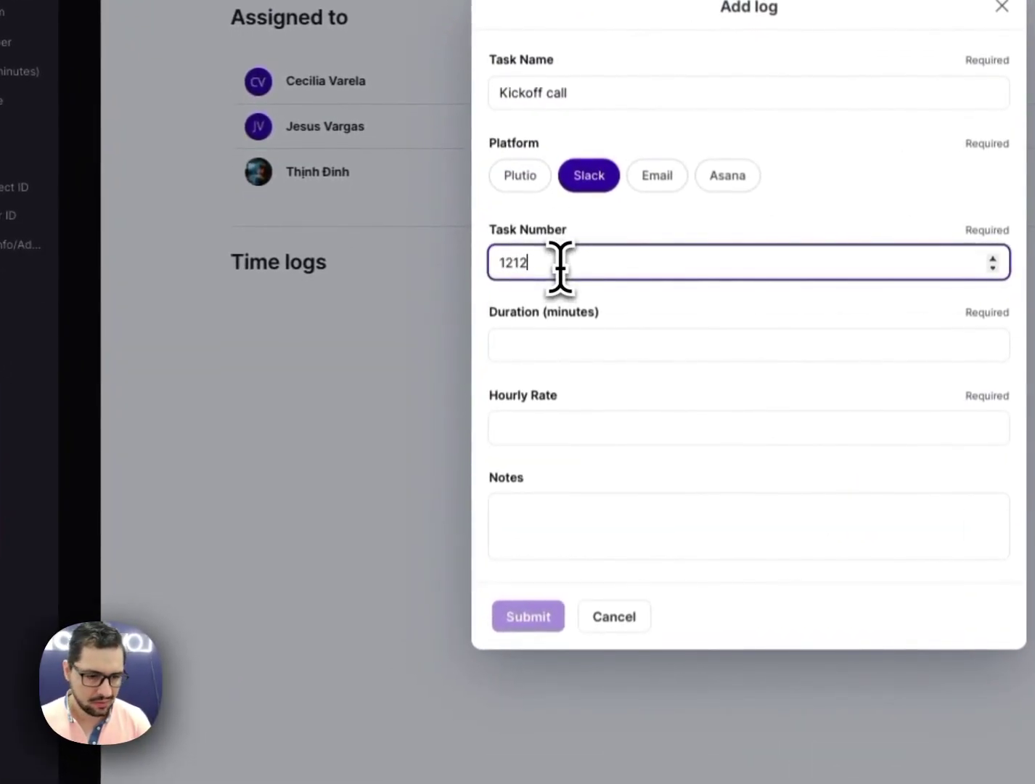
click(596, 339)
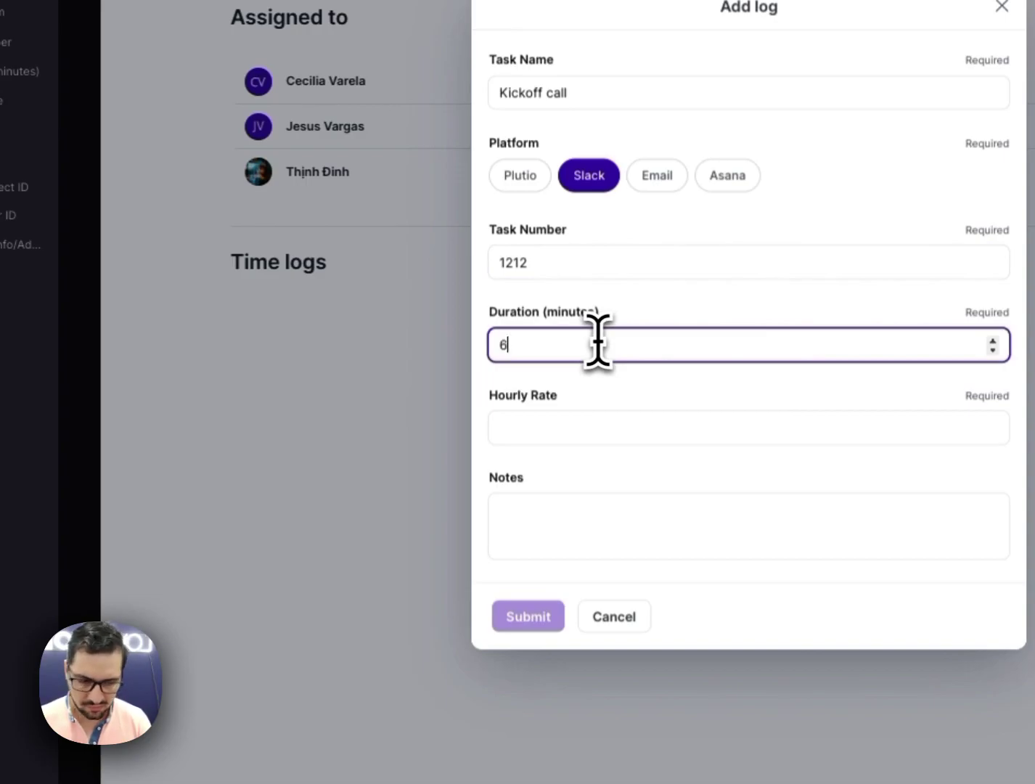
click(597, 424)
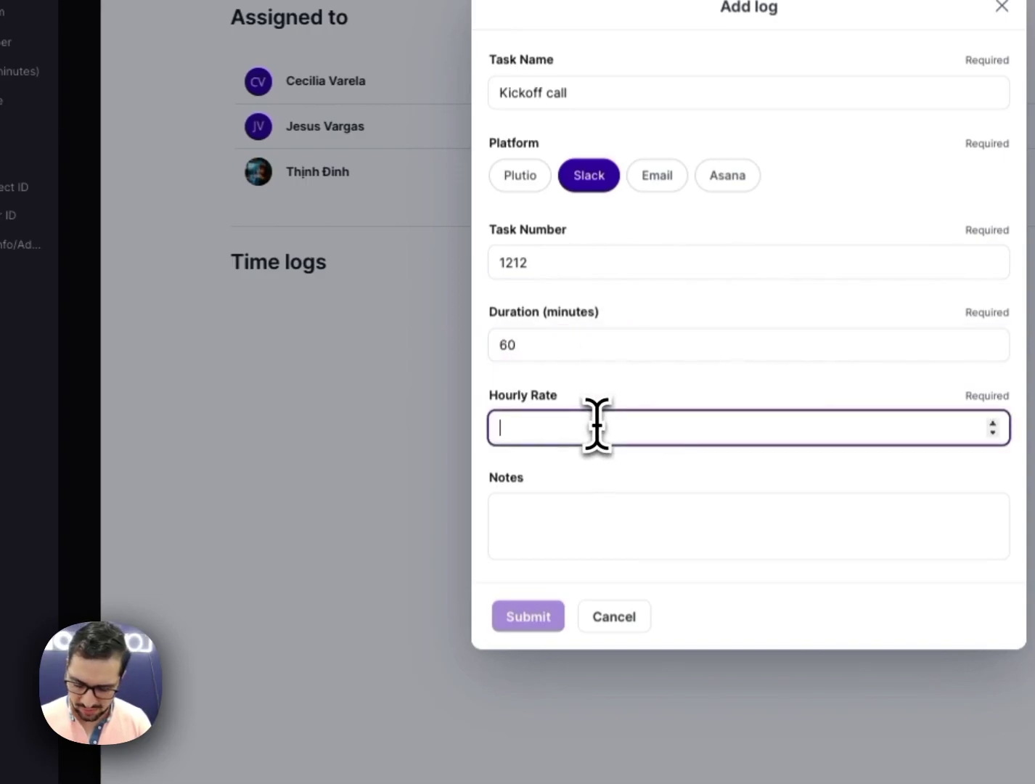
click(538, 616)
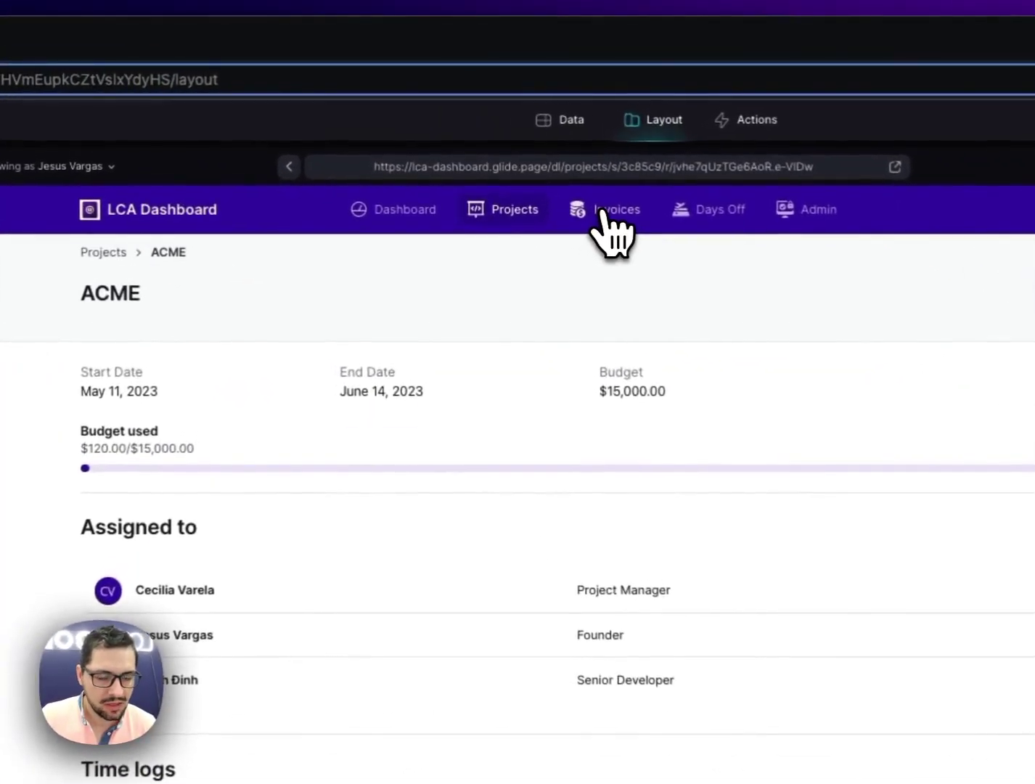
Switch the preview to the Invoices page, showing zeroed personal stats and an empty list.
click(492, 124)
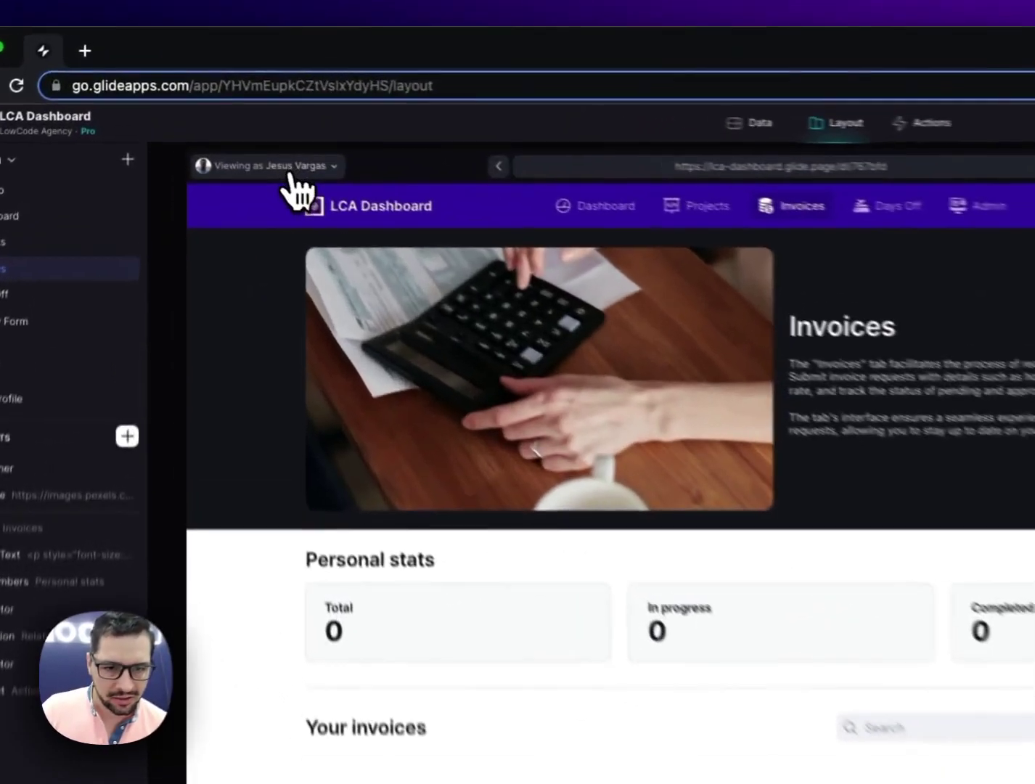
Preview the app as a team member who already has invoices.
click(226, 105)
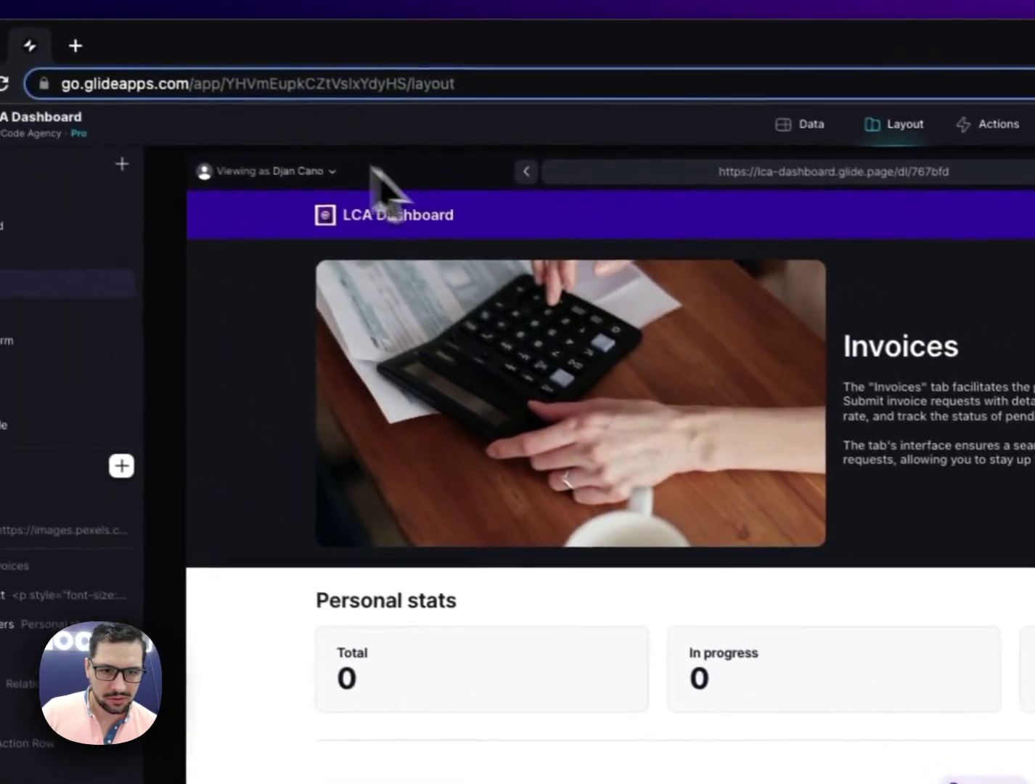
click(290, 180)
click(299, 300)
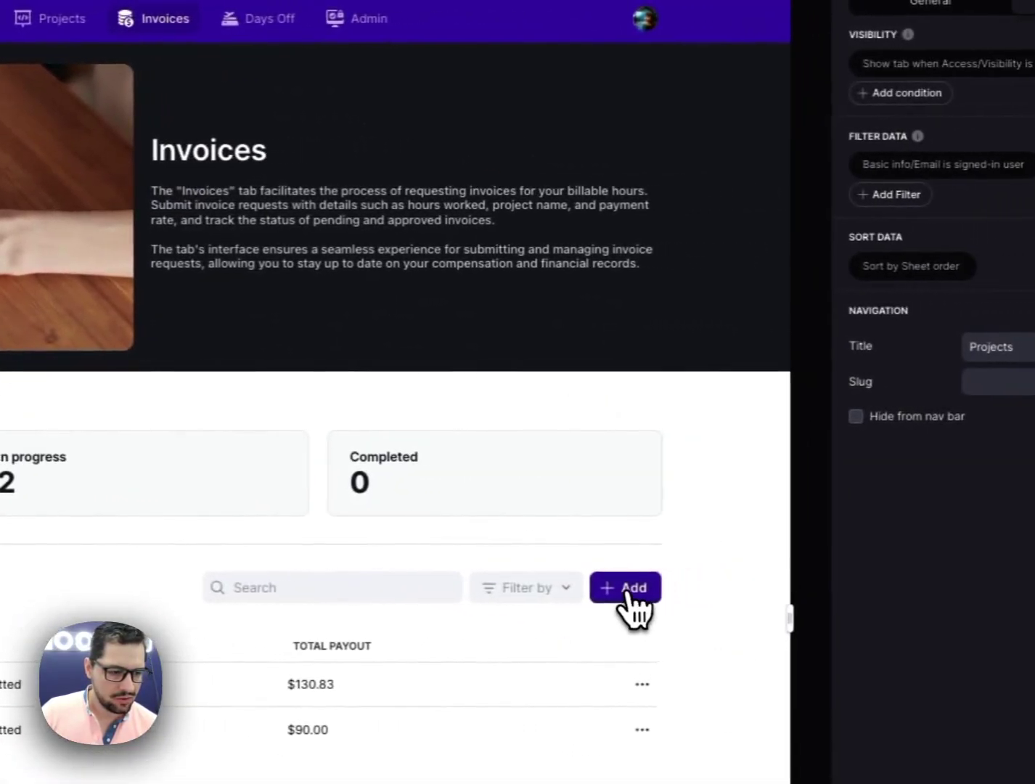
Open and close the Add invoice form twice without submitting.
click(696, 588)
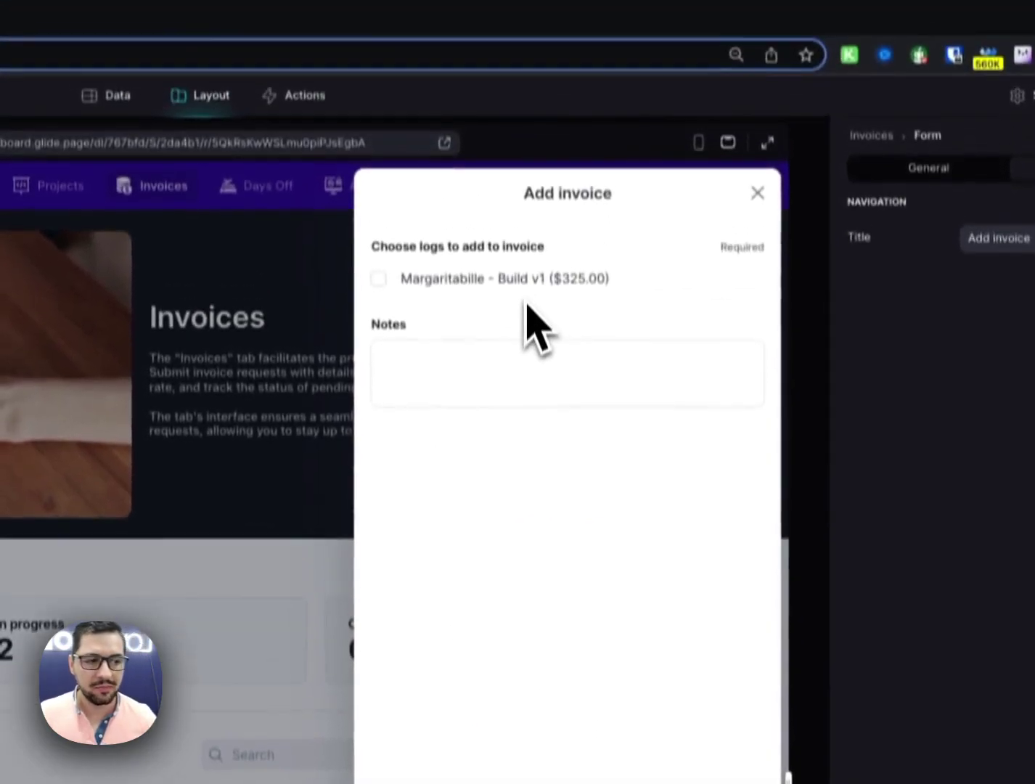
click(751, 25)
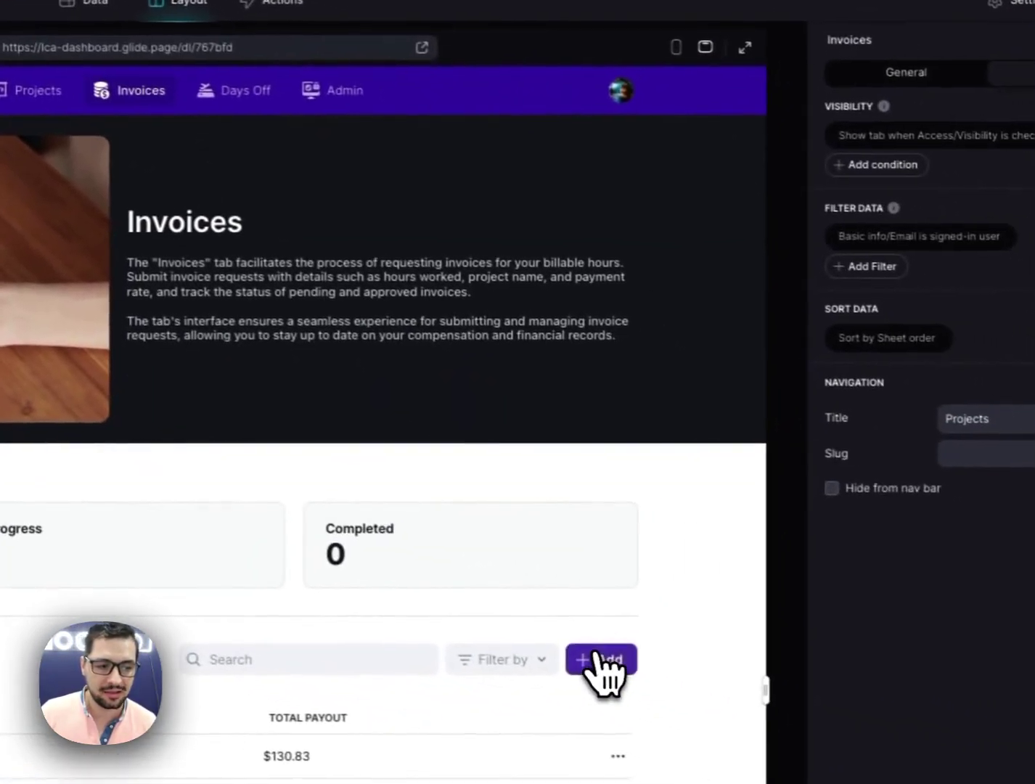
click(599, 660)
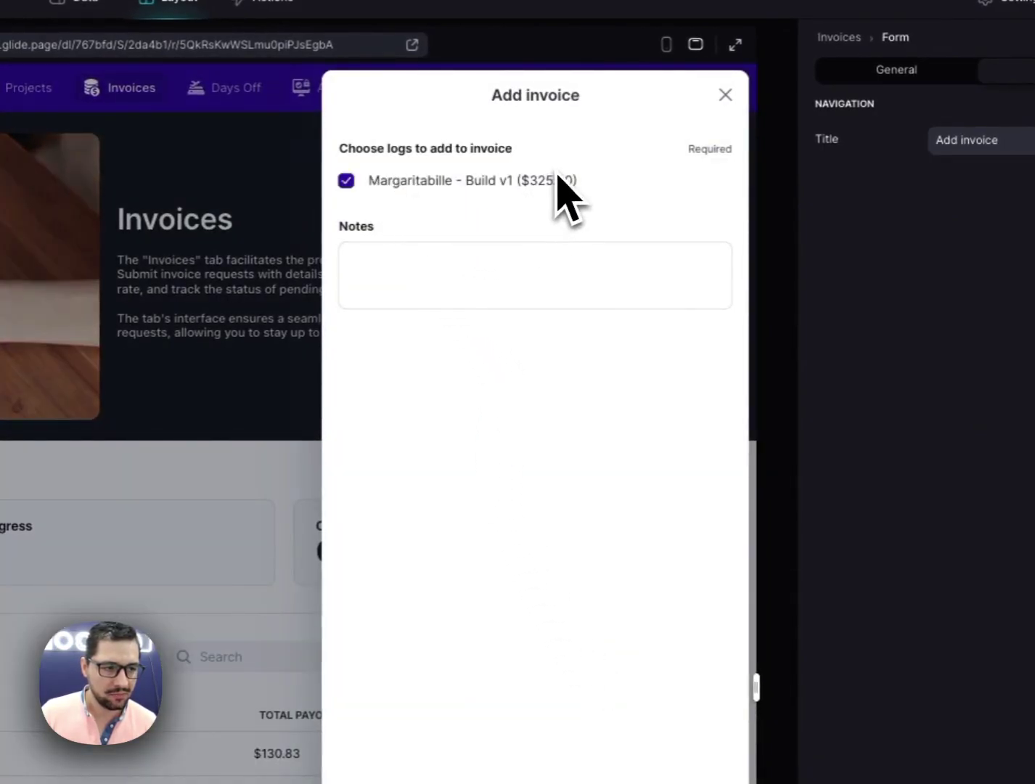
click(726, 96)
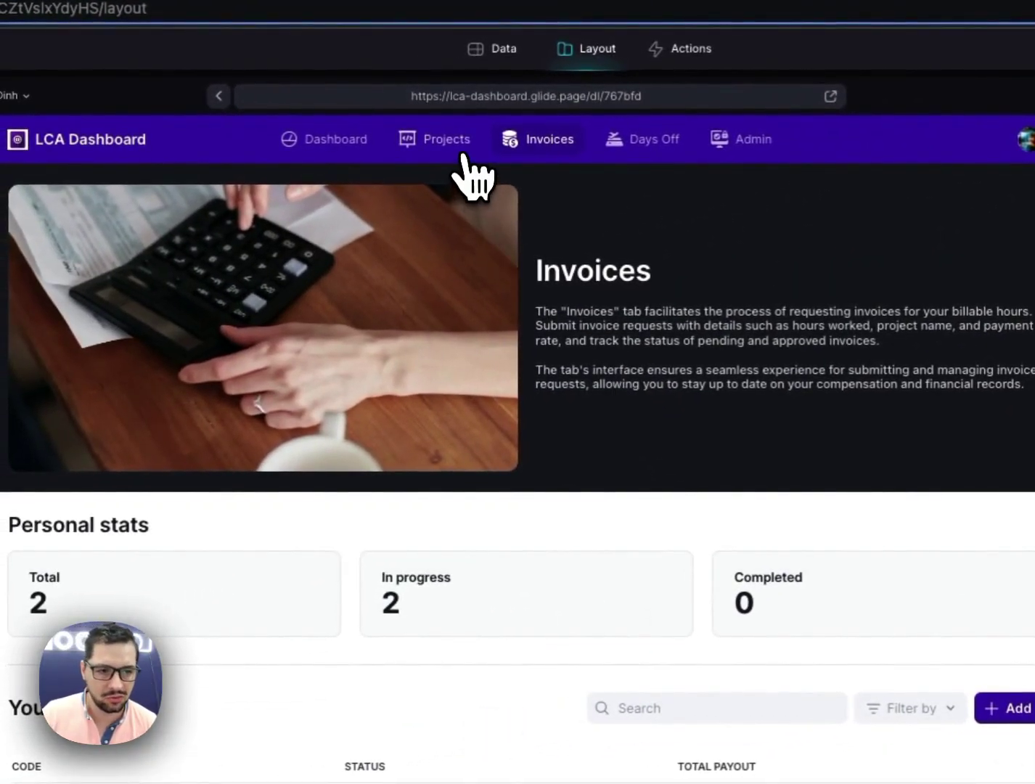
On ACME, log 'Build v1' as task 1213, 600 minutes at rate 100, then return to Invoices.
click(463, 154)
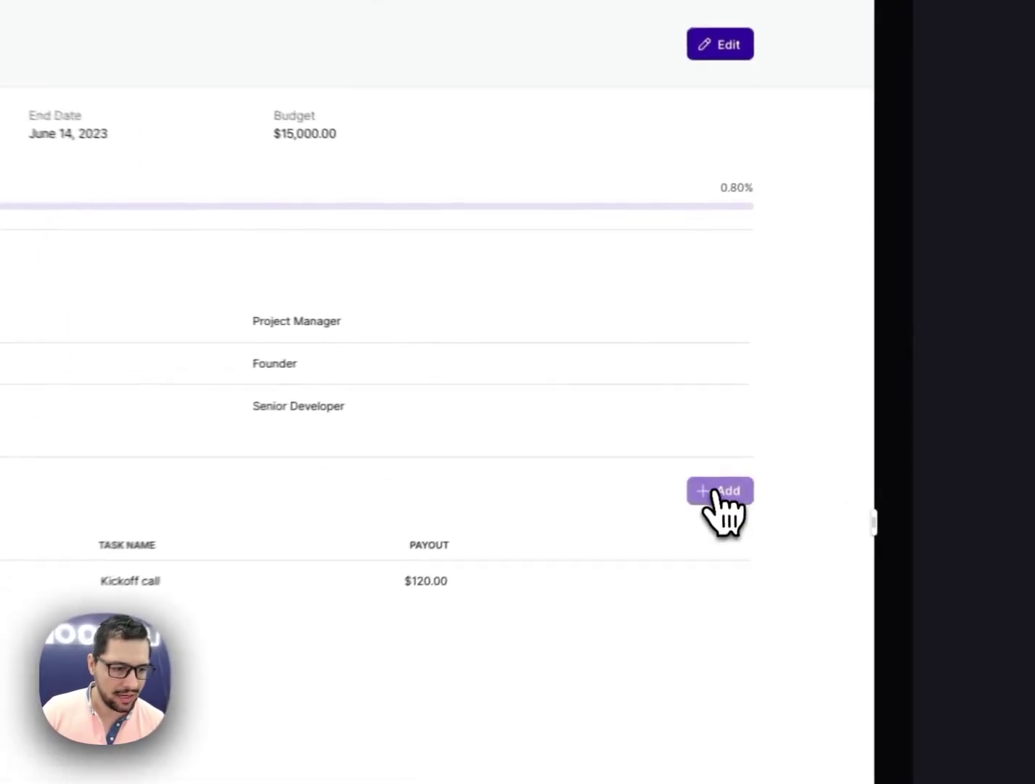
click(730, 408)
click(45, 328)
text(Bui)
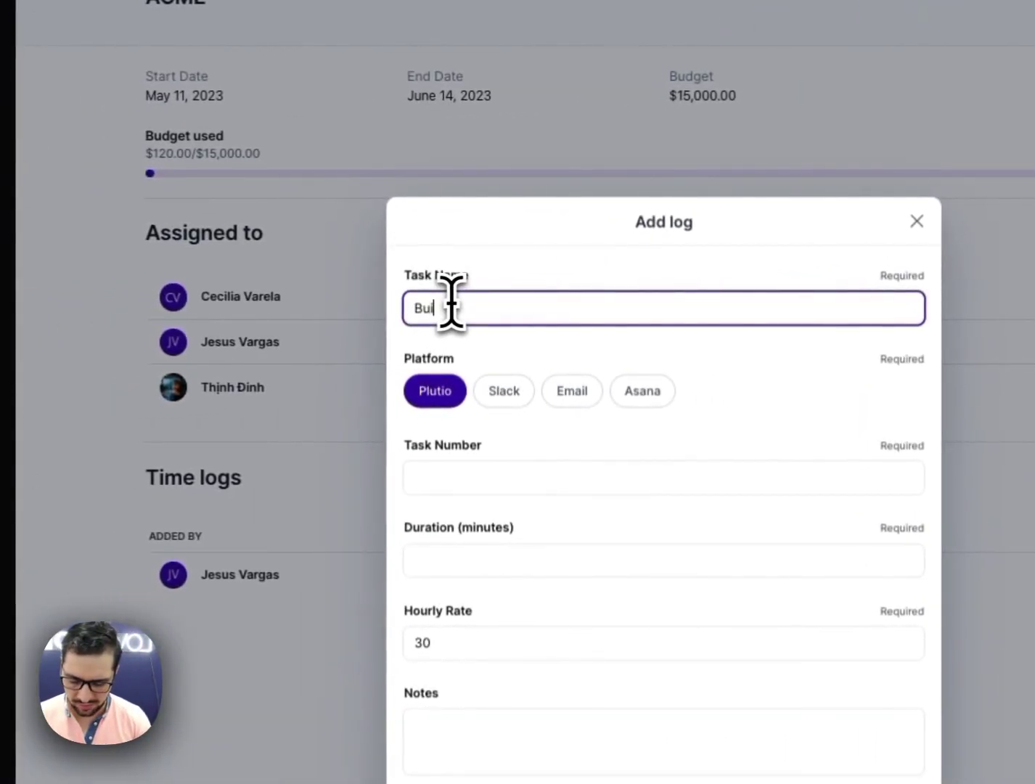
text(ld v1)
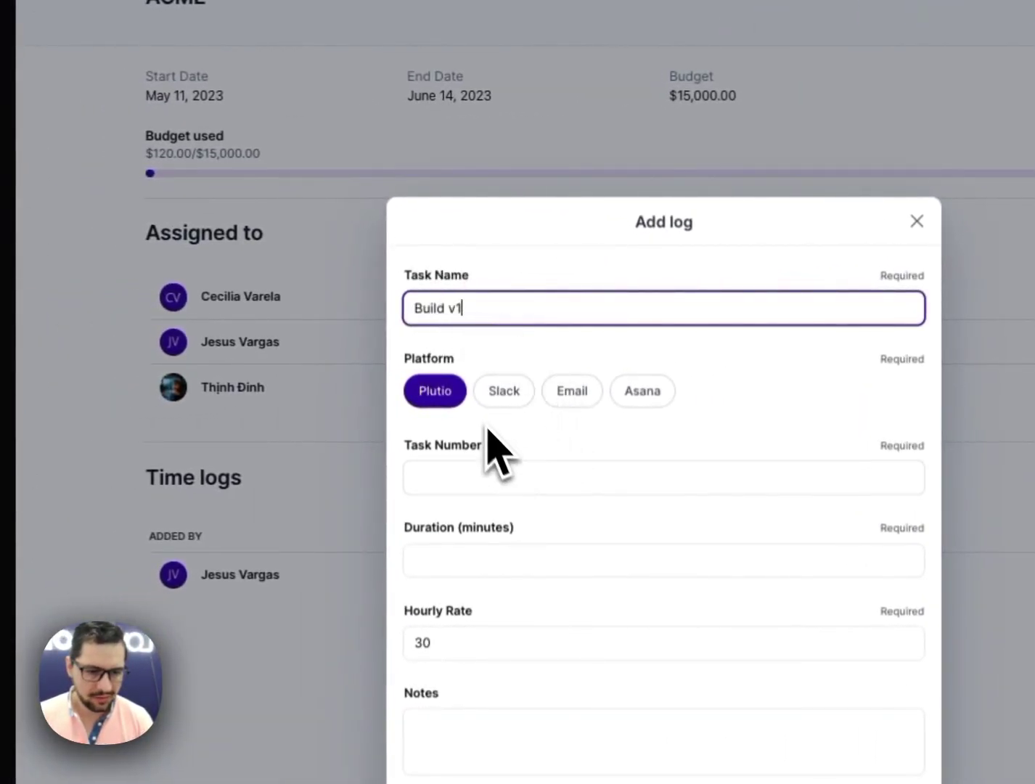
click(472, 472)
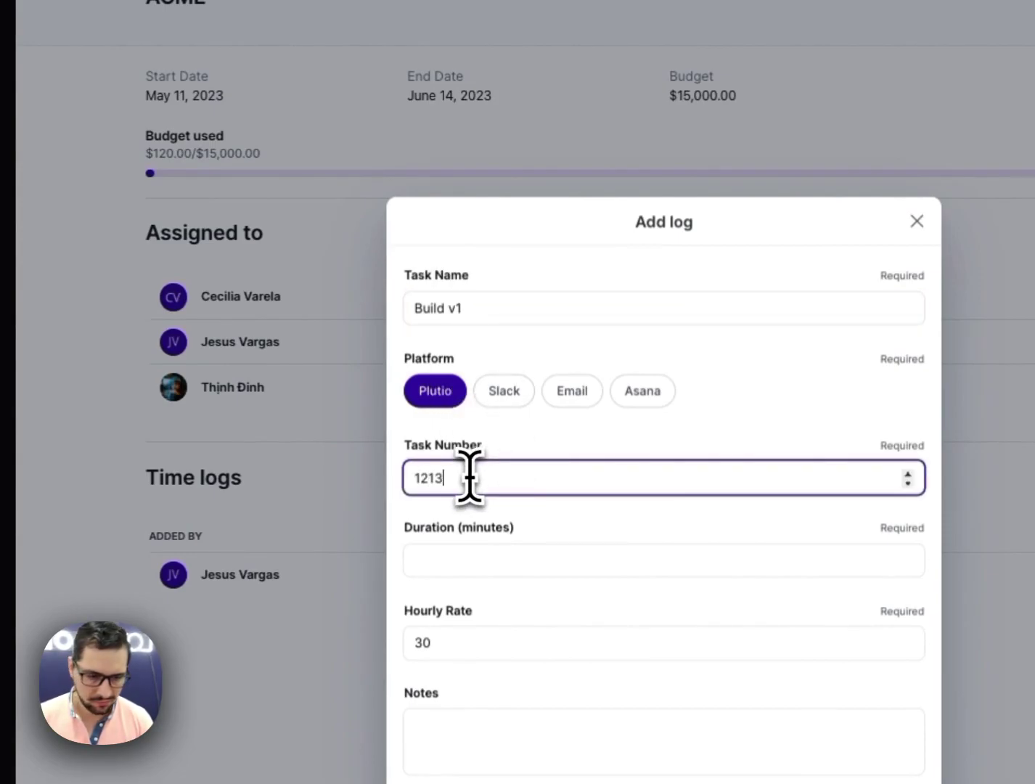
click(491, 561)
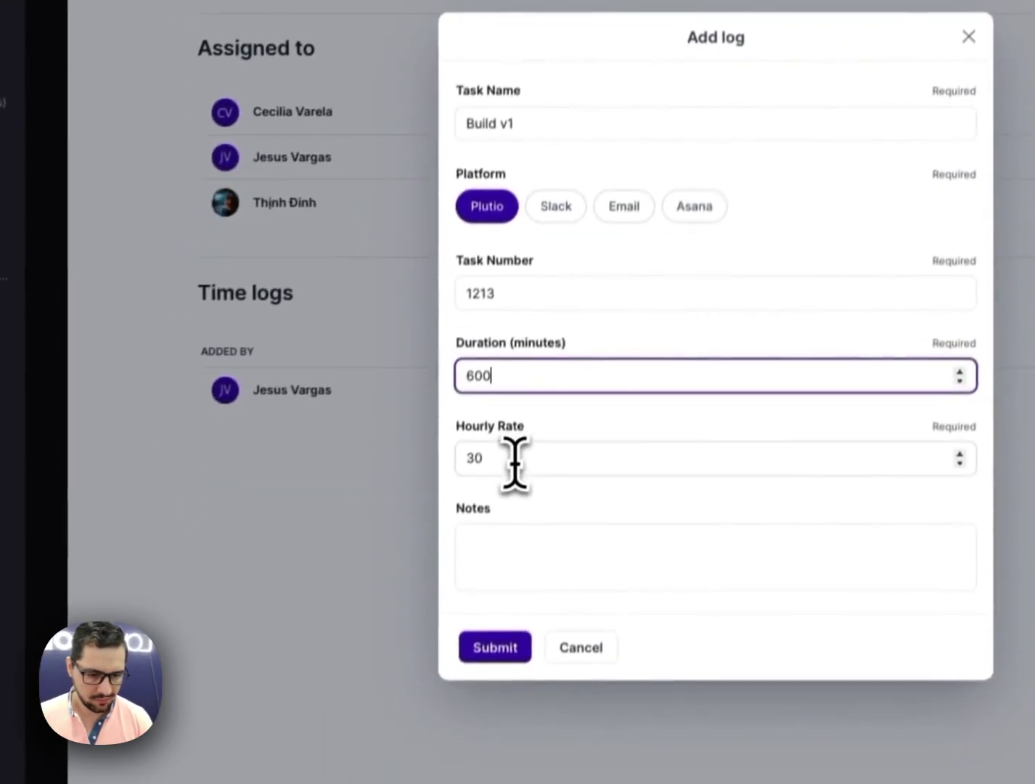
click(461, 644)
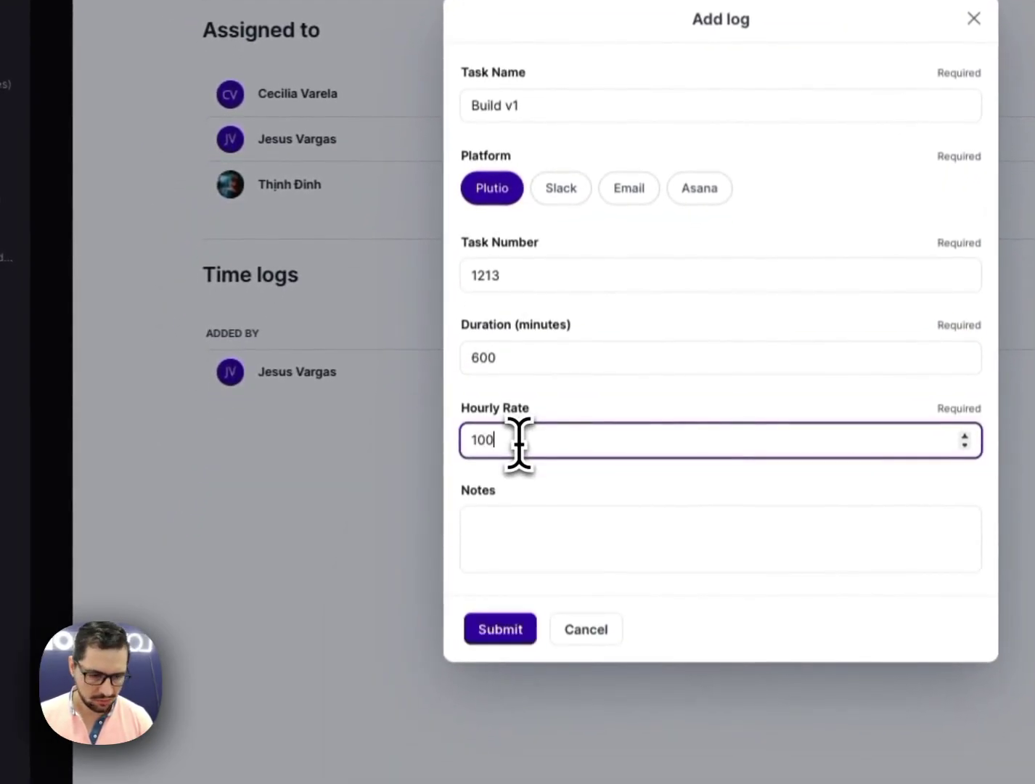
click(498, 630)
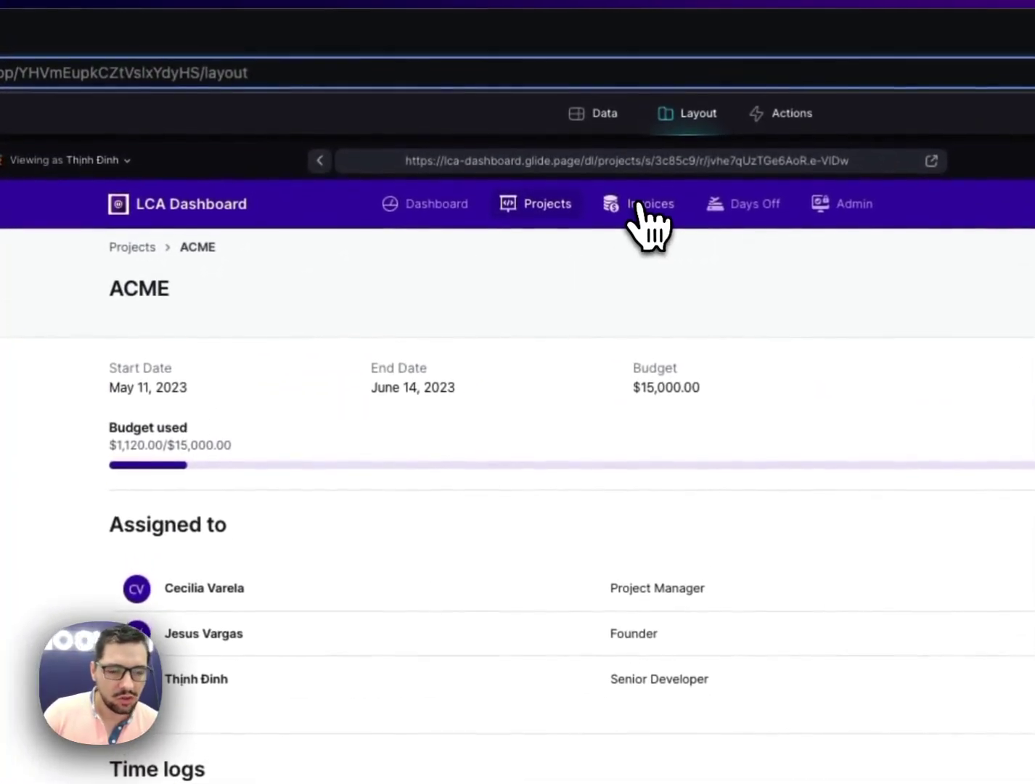
click(639, 209)
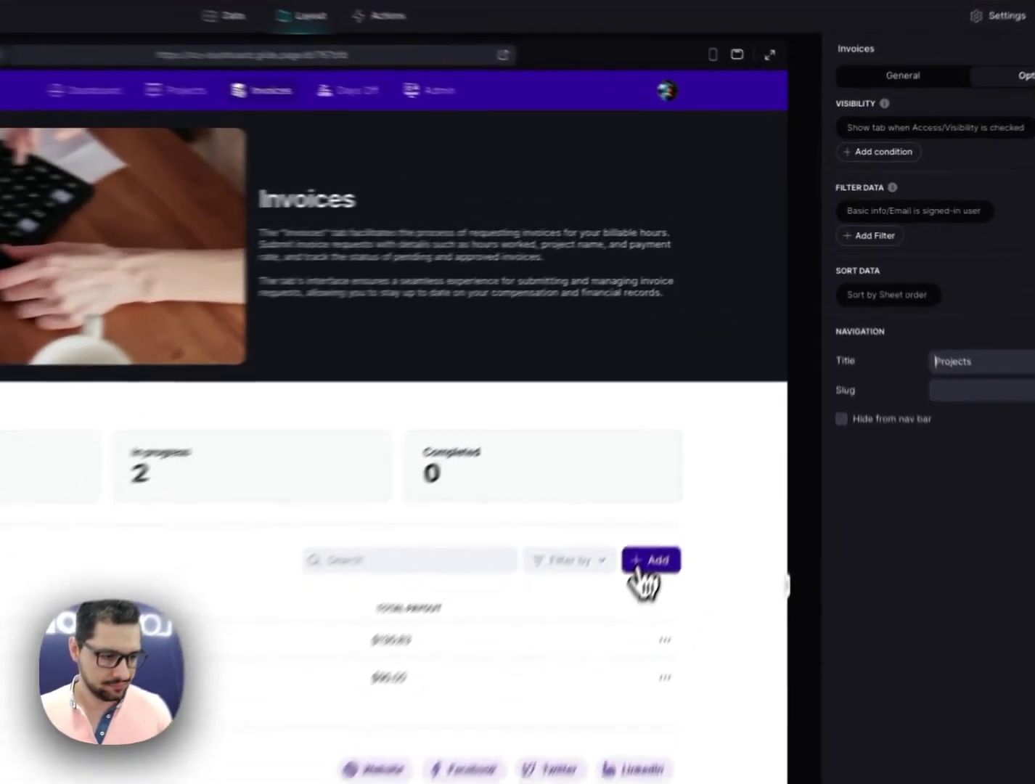
Create a new invoice from the ACME – Build v1 $1,000.00 time log.
click(648, 561)
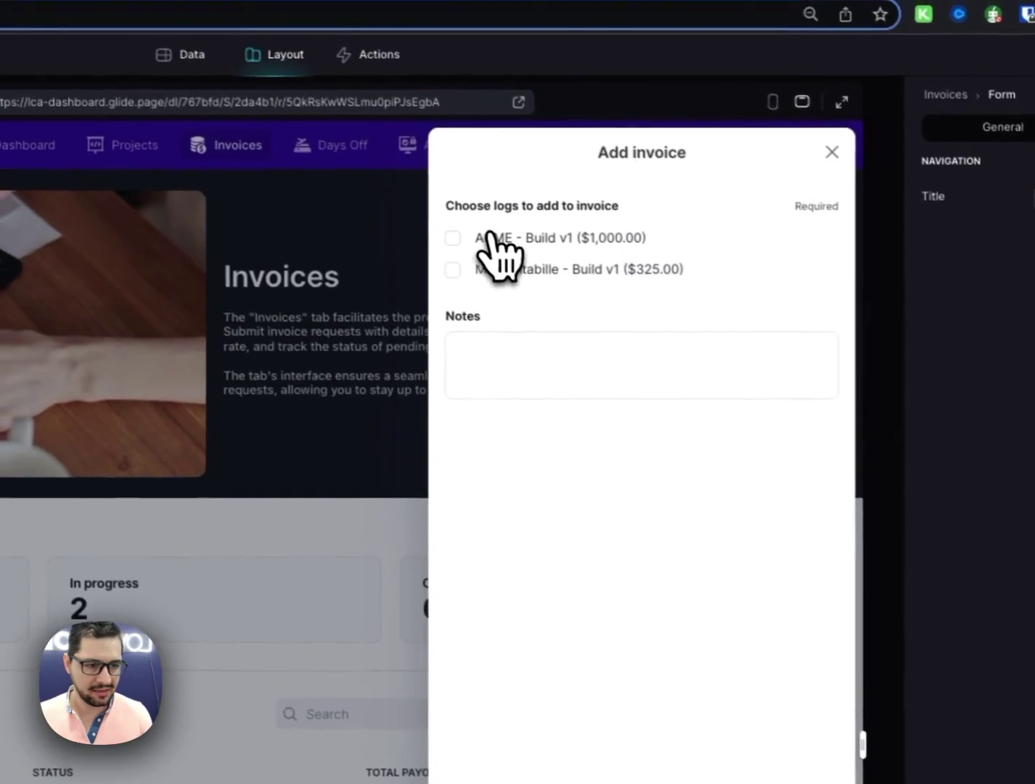
click(486, 238)
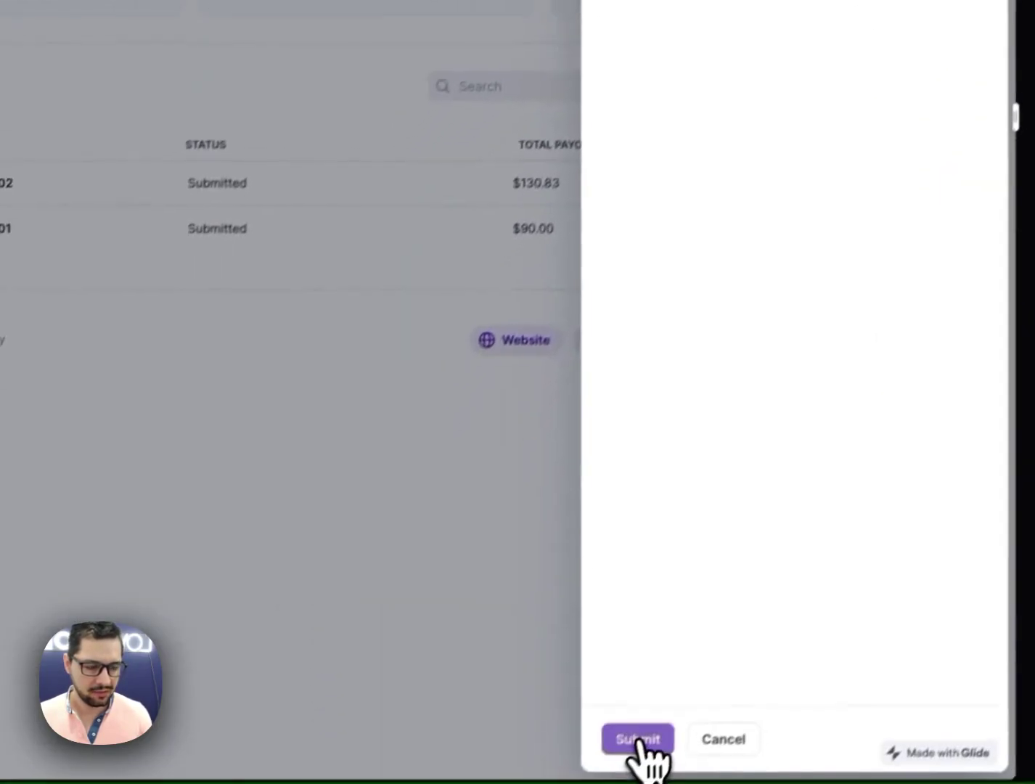
click(642, 741)
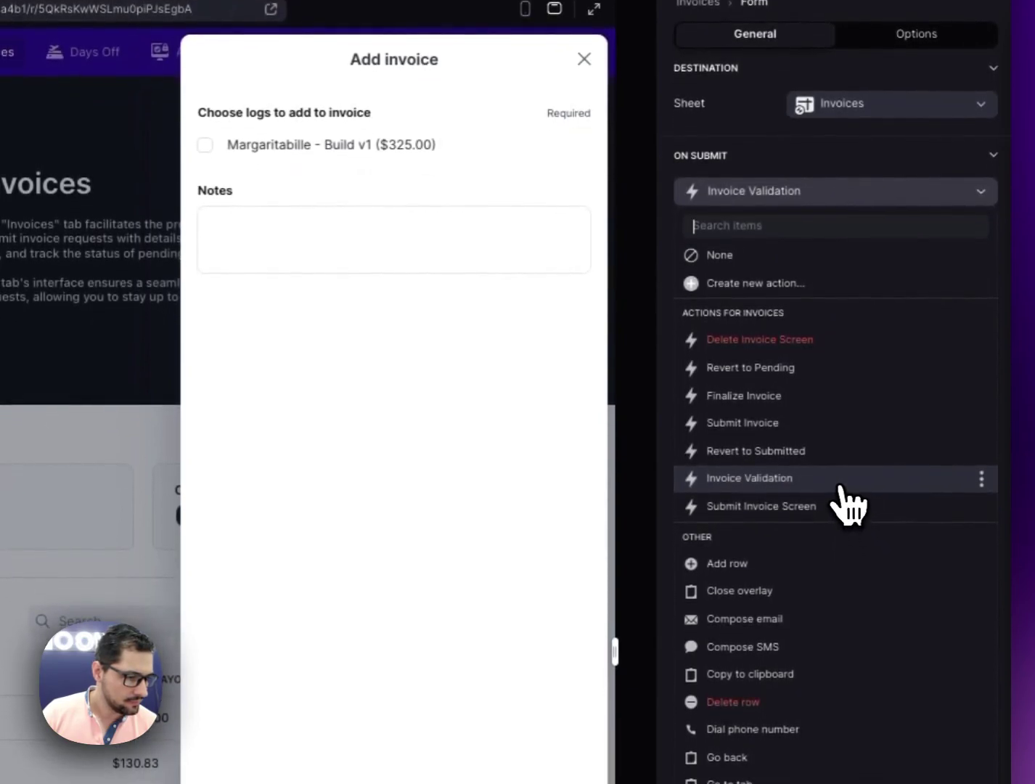
Inspect Invoice Validation's Show notification step, then close the invoice form and go to Days Off.
click(850, 500)
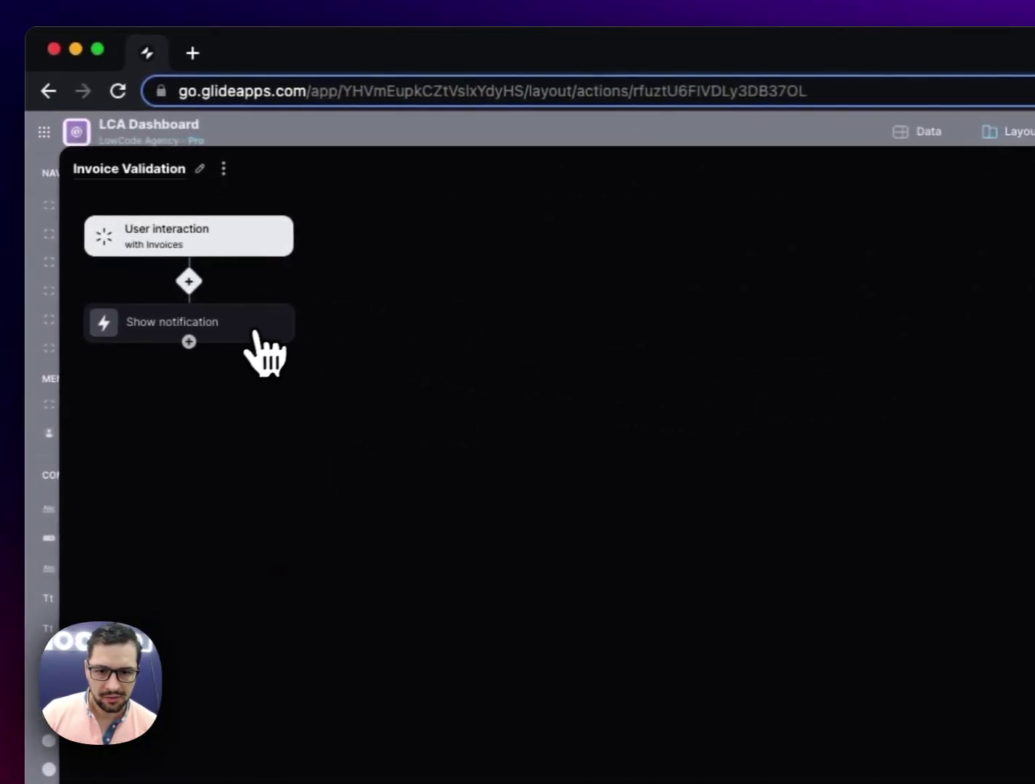
click(272, 340)
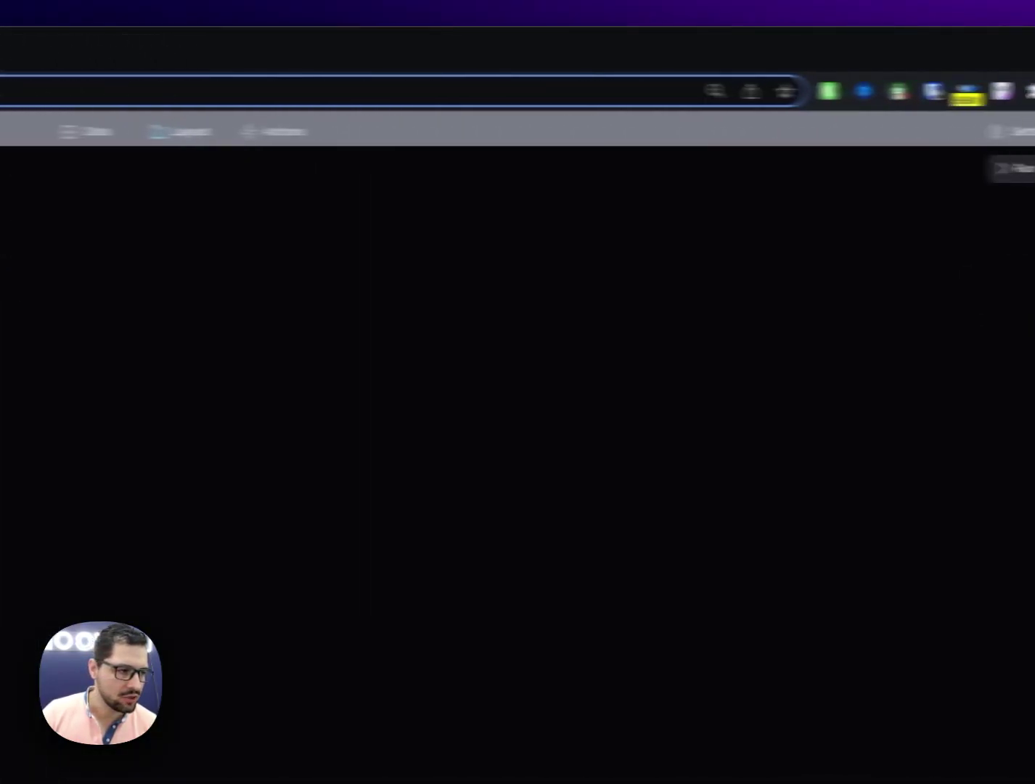
click(937, 168)
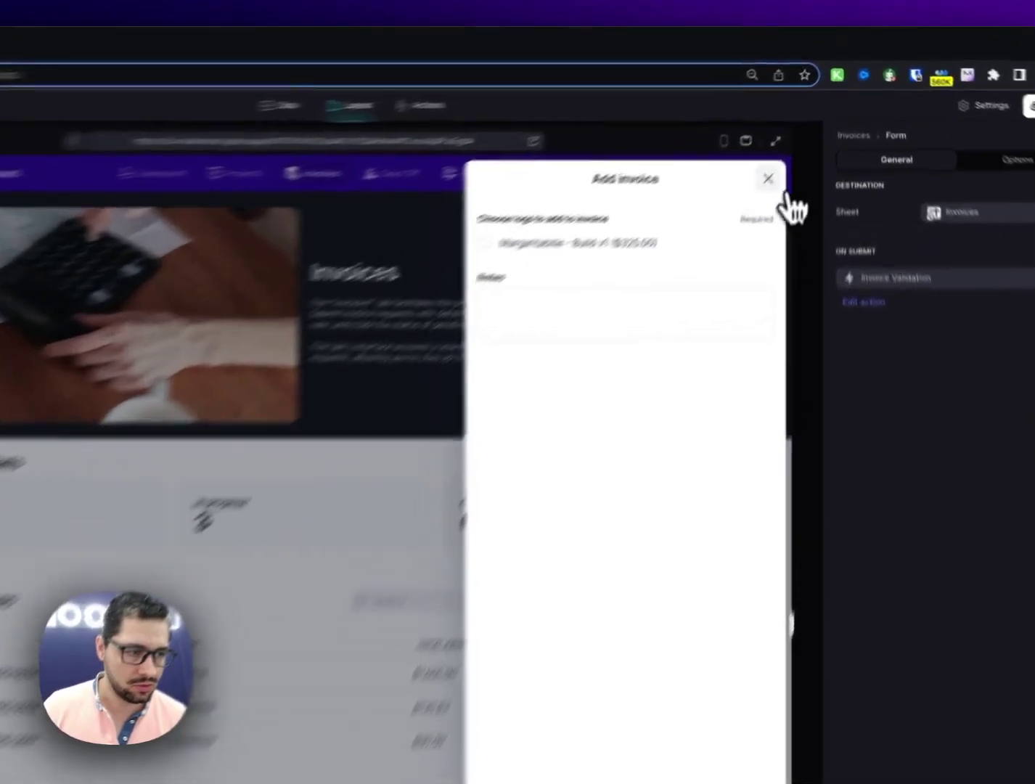
click(798, 127)
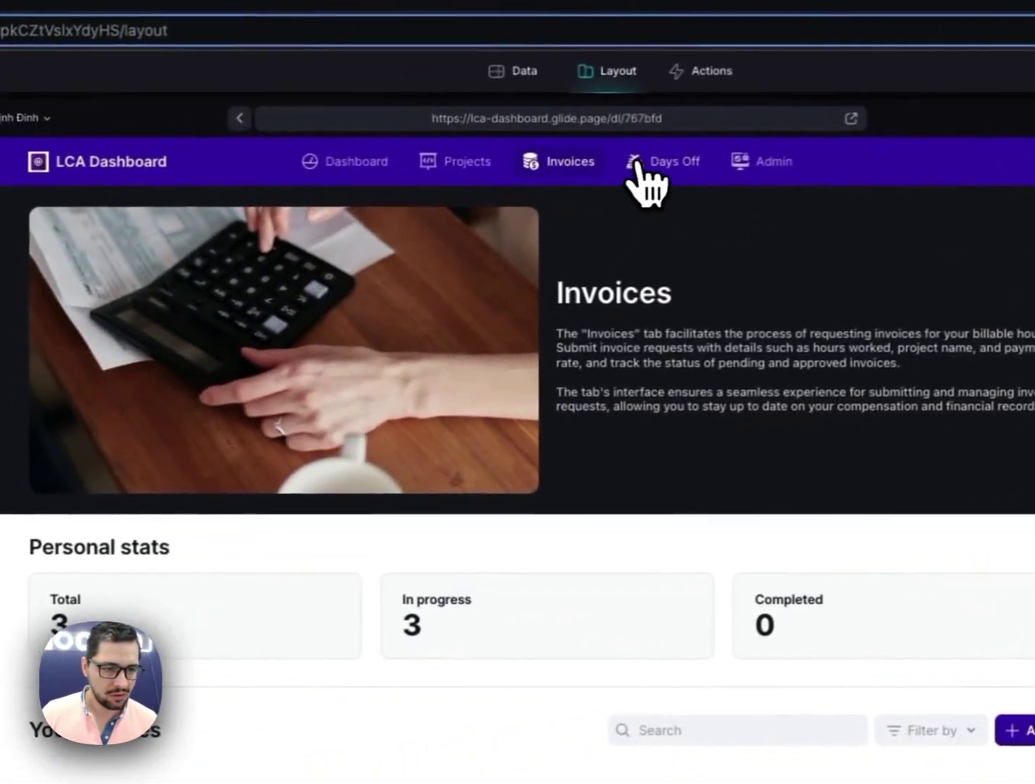
click(636, 167)
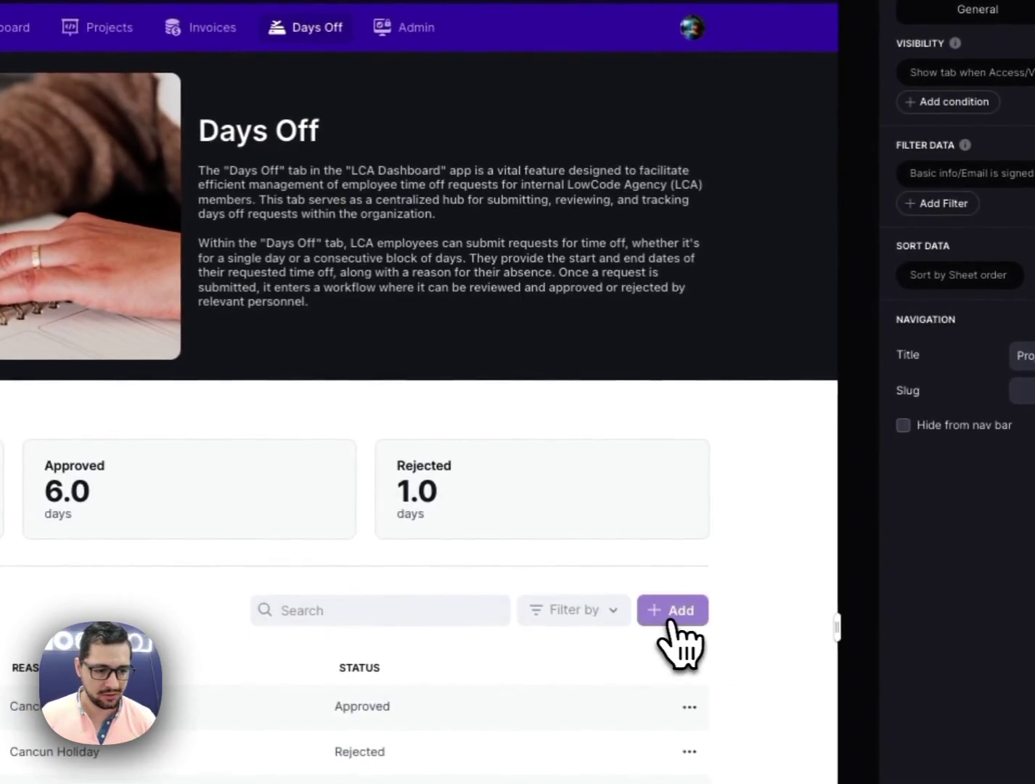
click(669, 612)
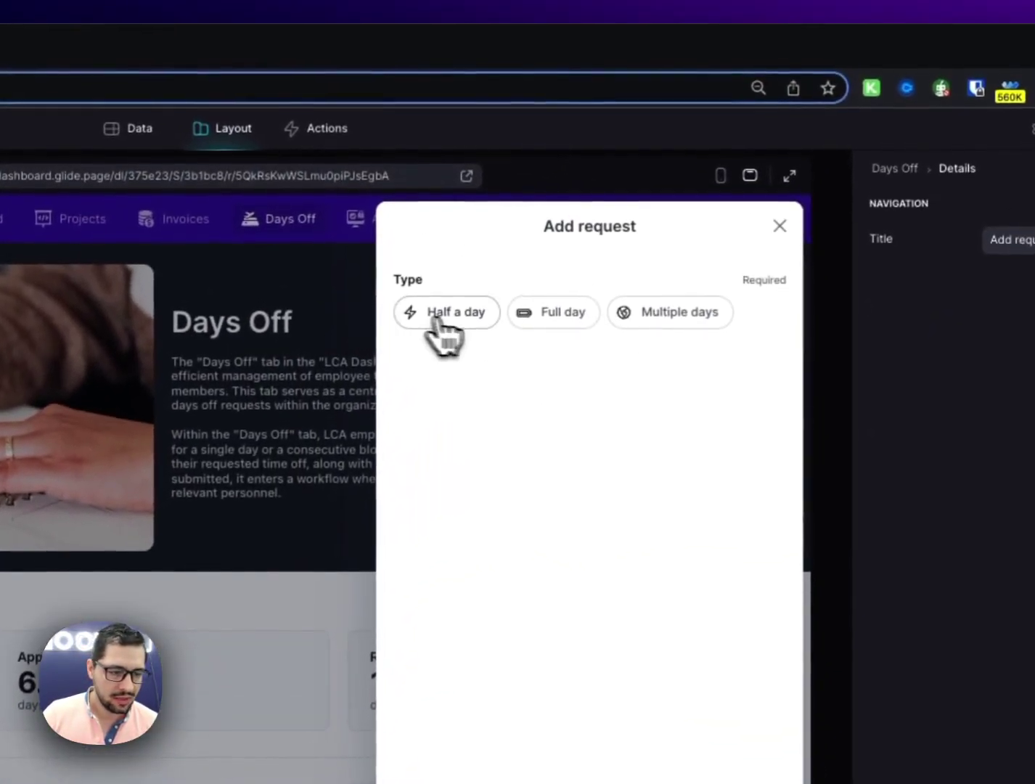
click(473, 125)
click(668, 320)
click(779, 229)
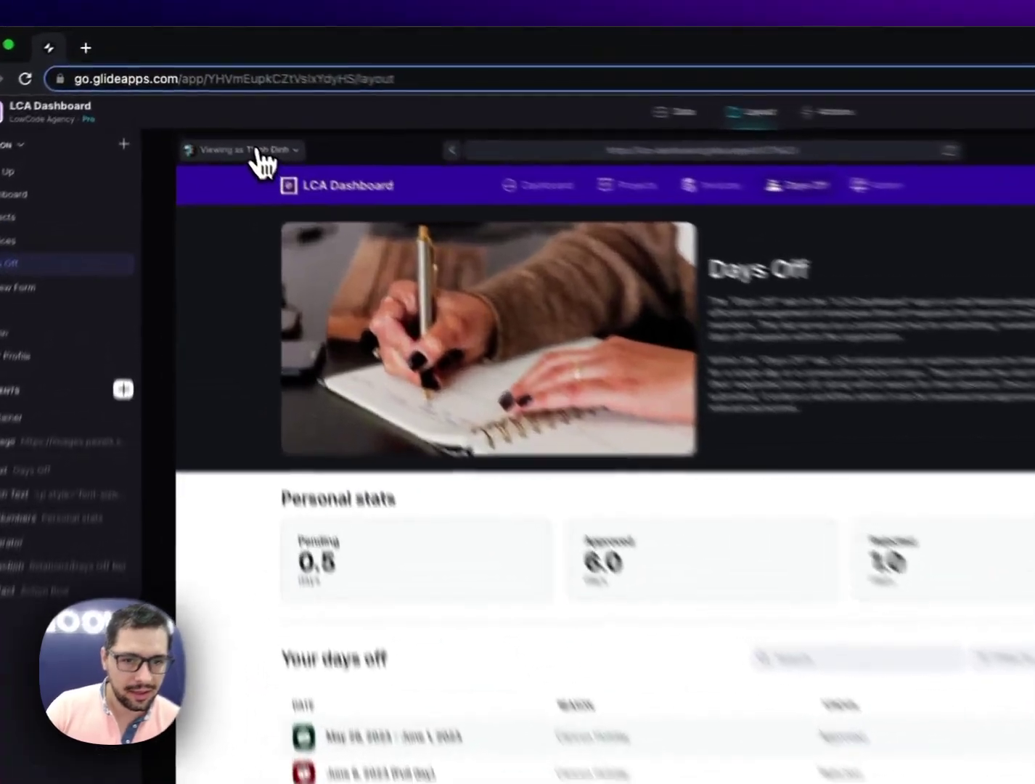
Preview as another team member, view their Invoices, then open the Admin page.
click(215, 103)
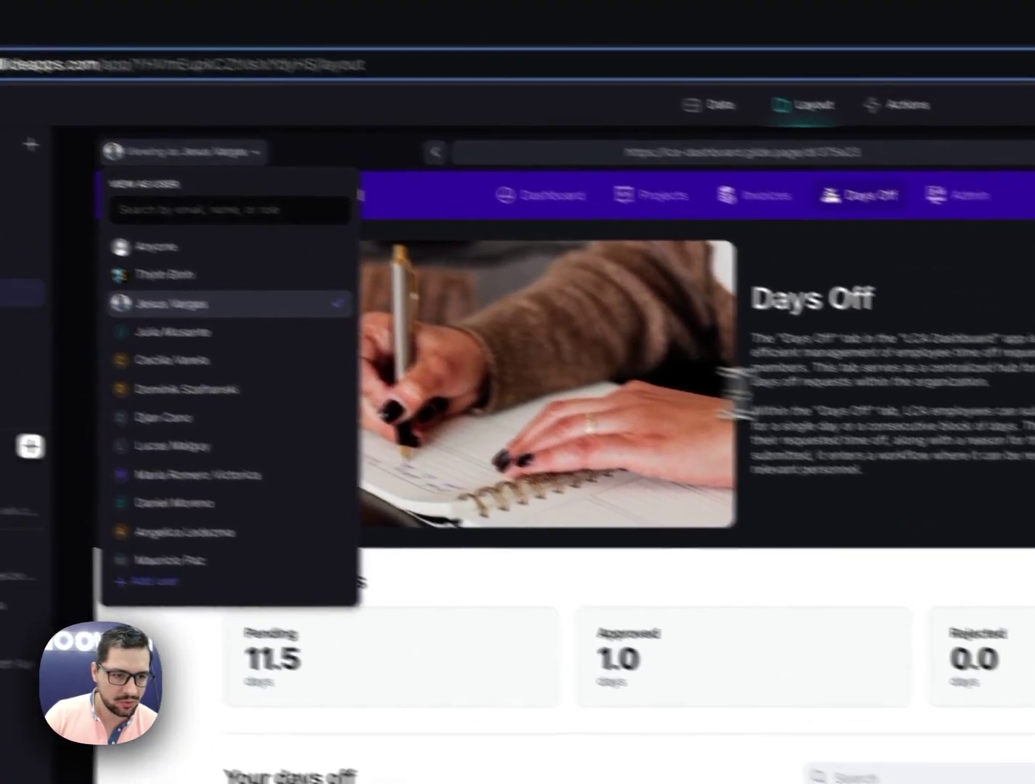
click(861, 339)
click(840, 228)
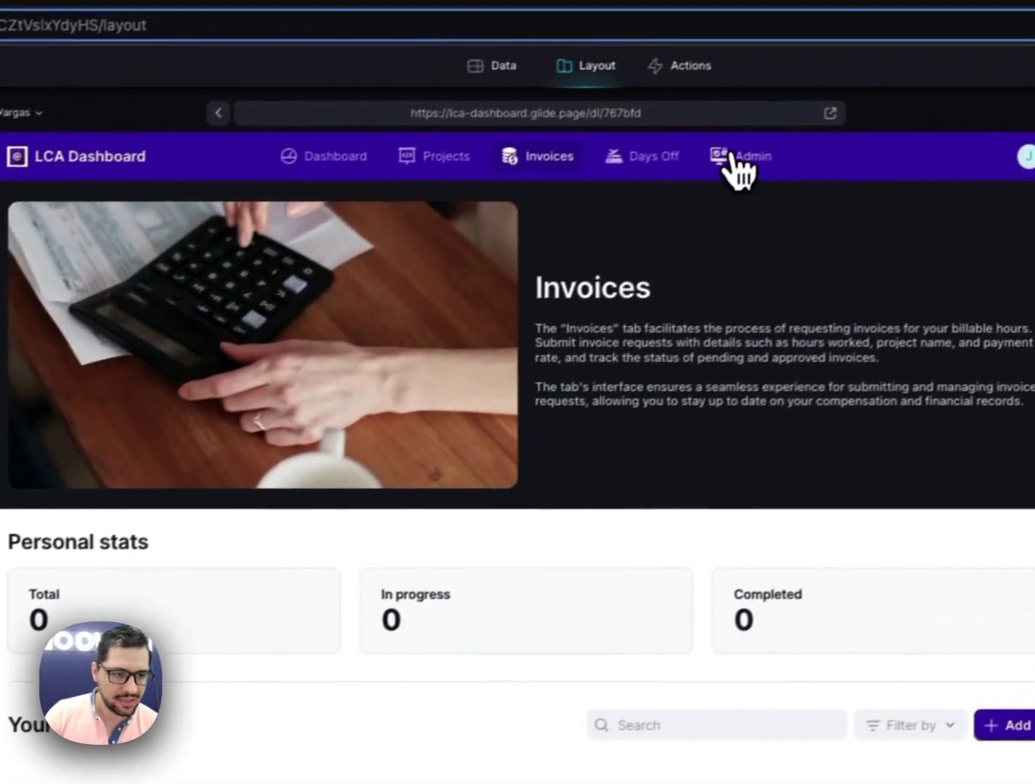
click(835, 156)
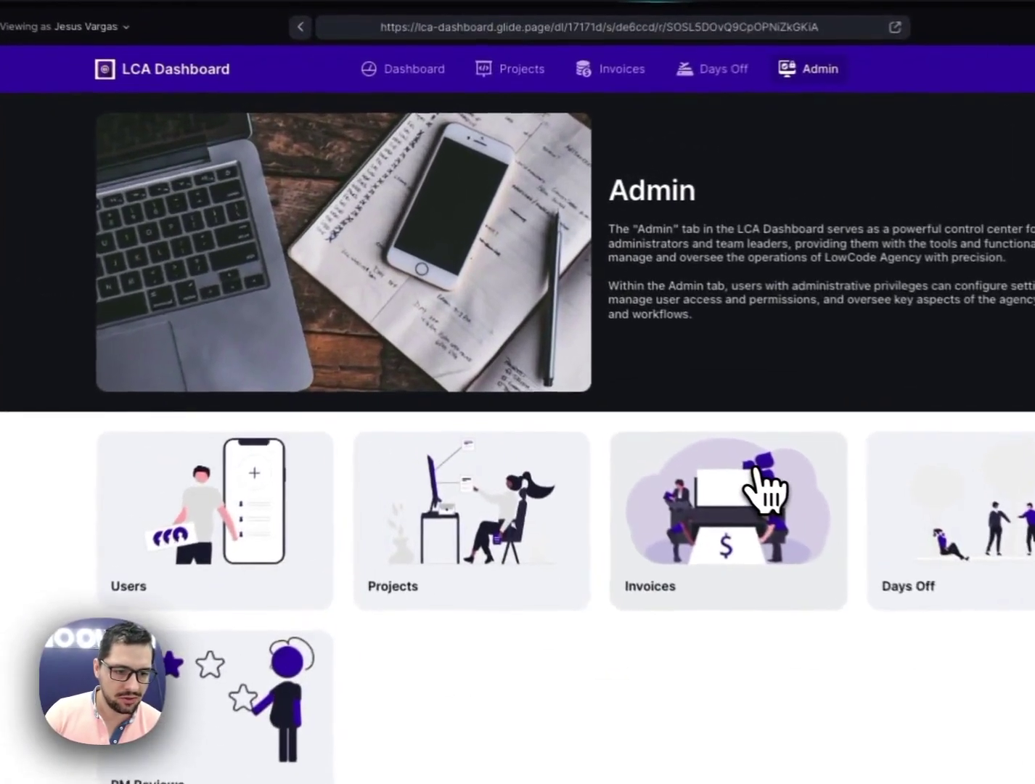
click(572, 335)
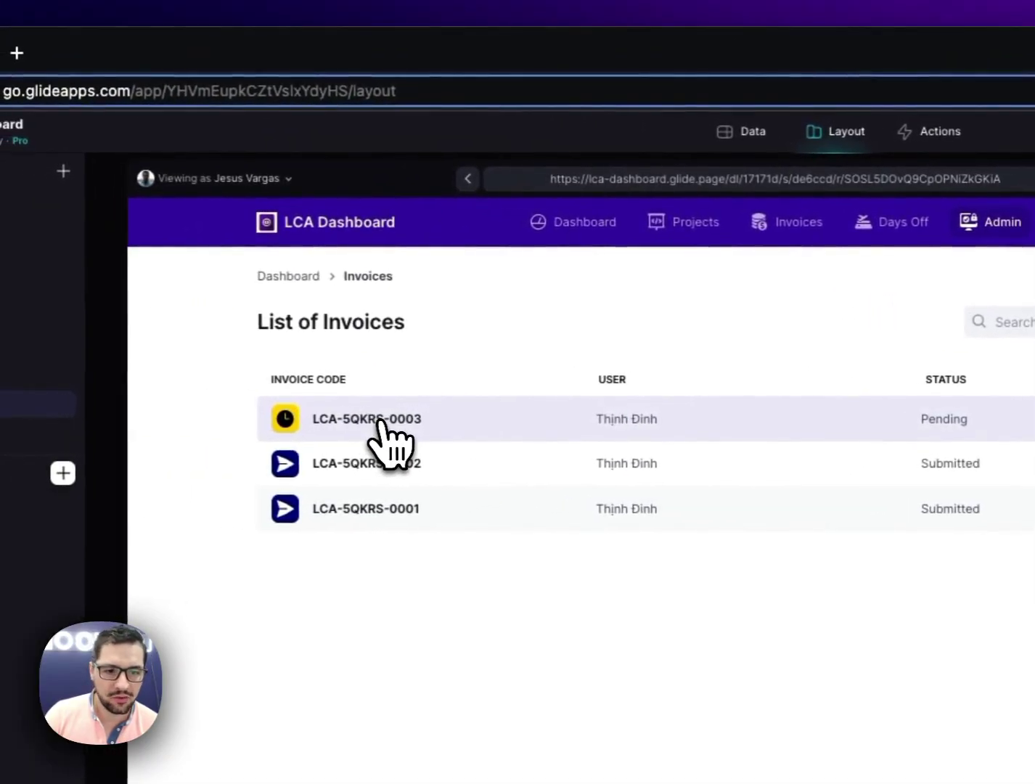
click(438, 425)
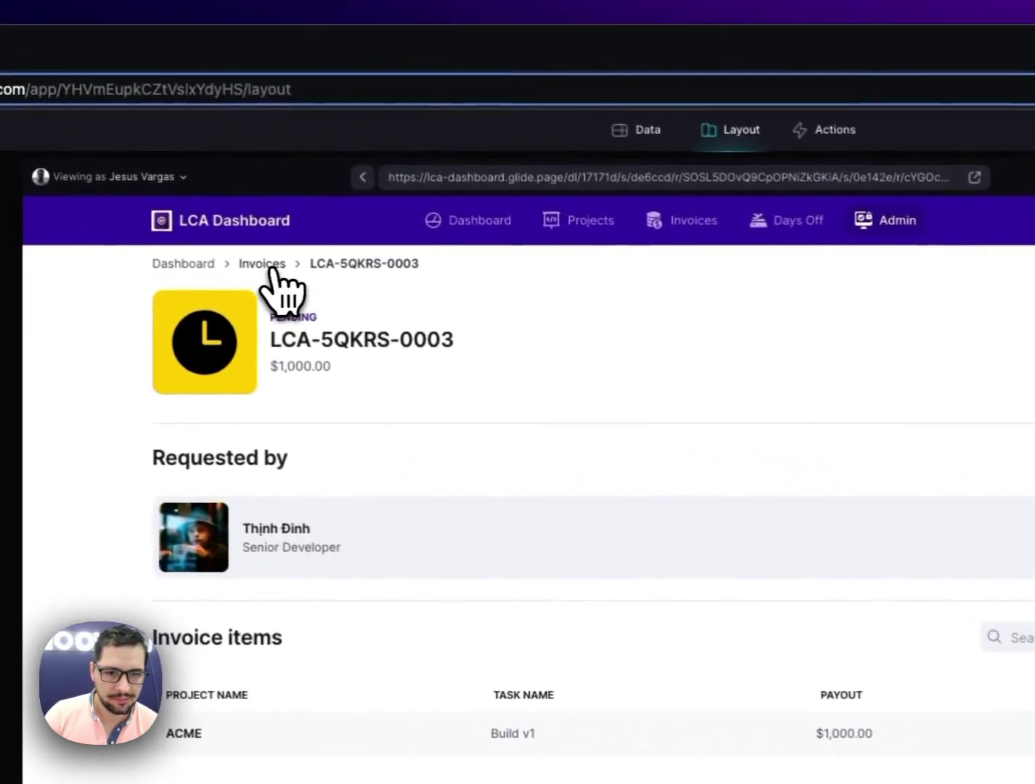
click(180, 161)
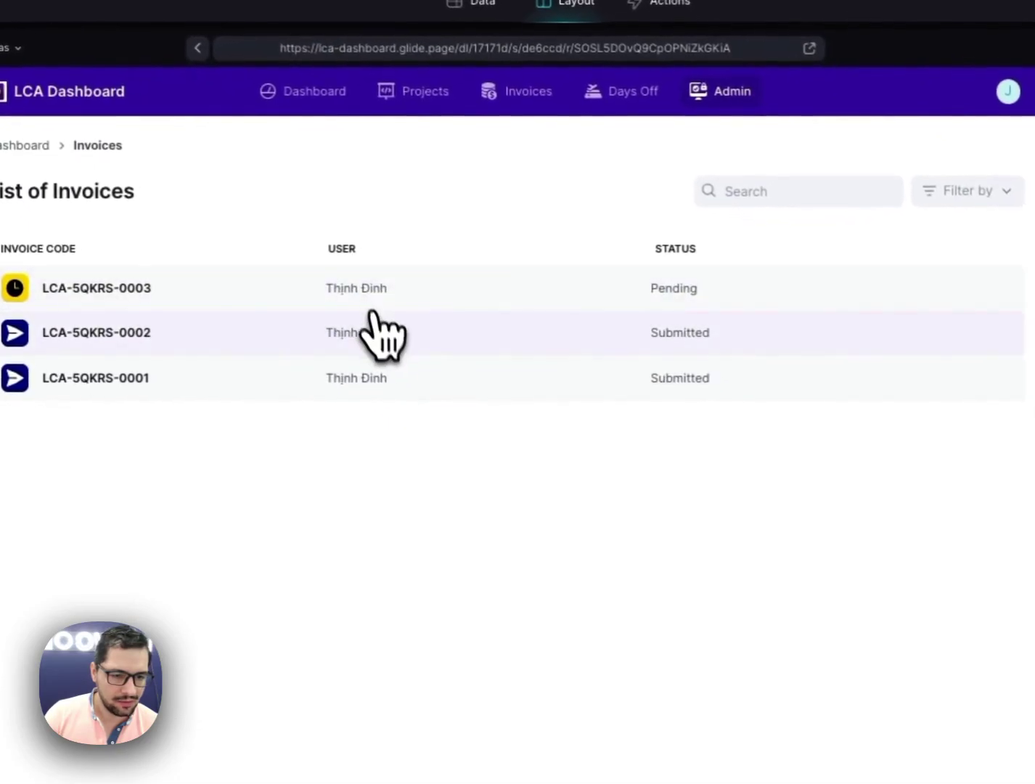
click(386, 293)
click(1004, 604)
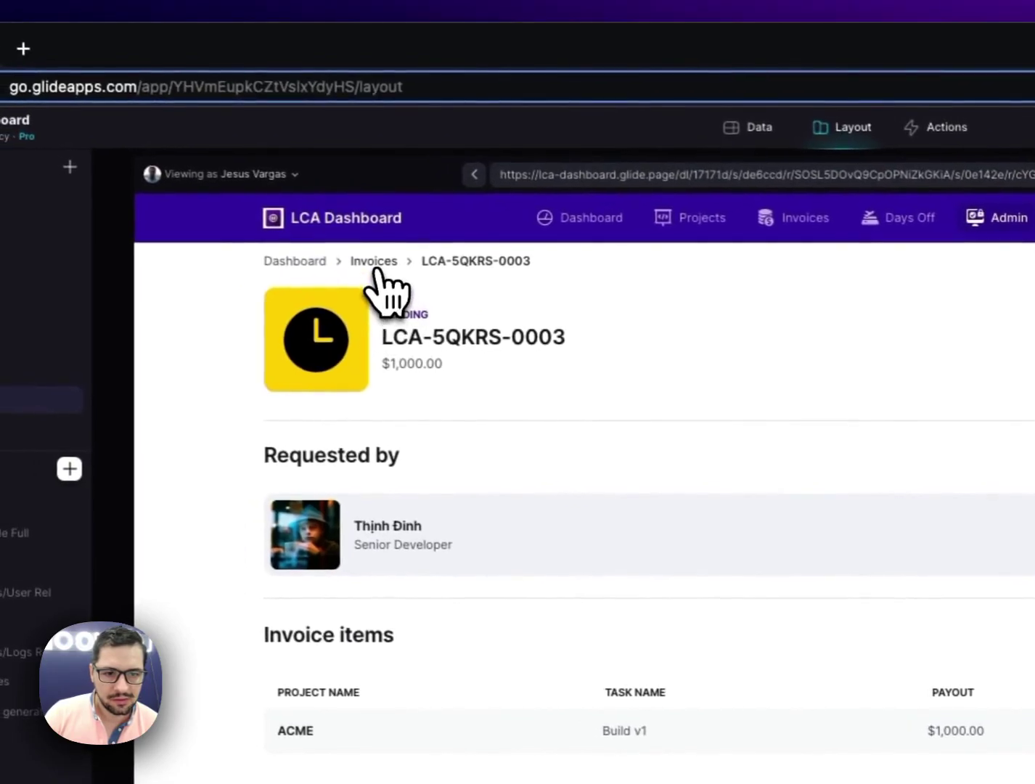
click(188, 216)
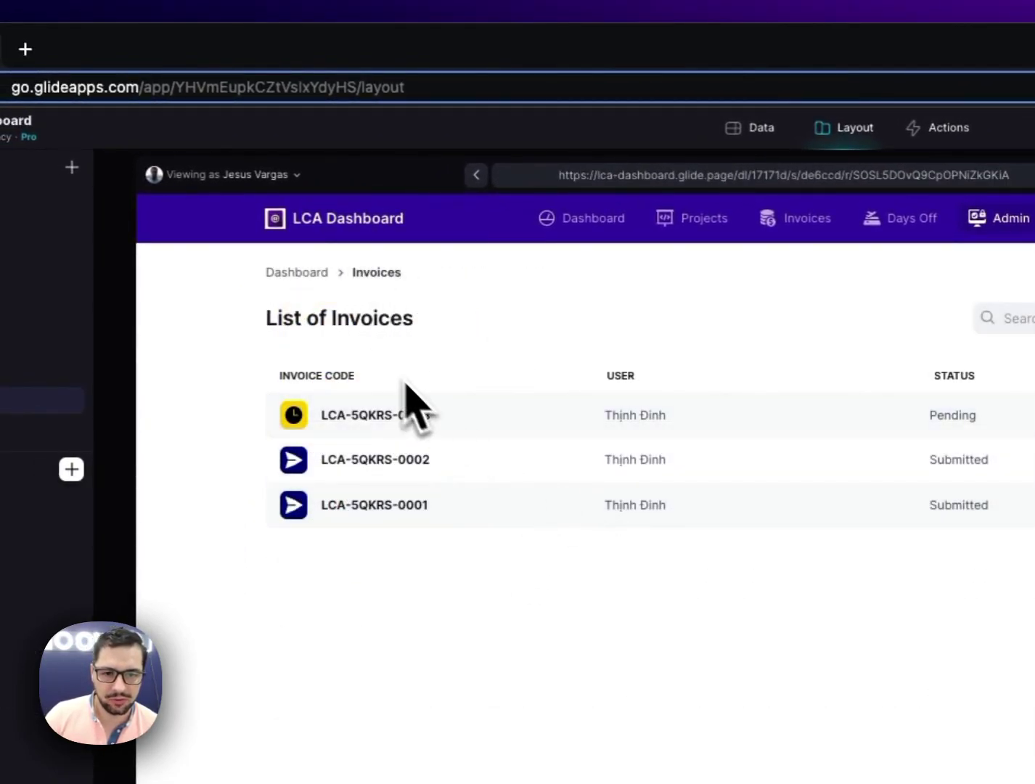
Preview as the requester and submit invoice LCA-5QKRS-0003, confirming in the Submit invoice dialog.
click(226, 174)
click(220, 302)
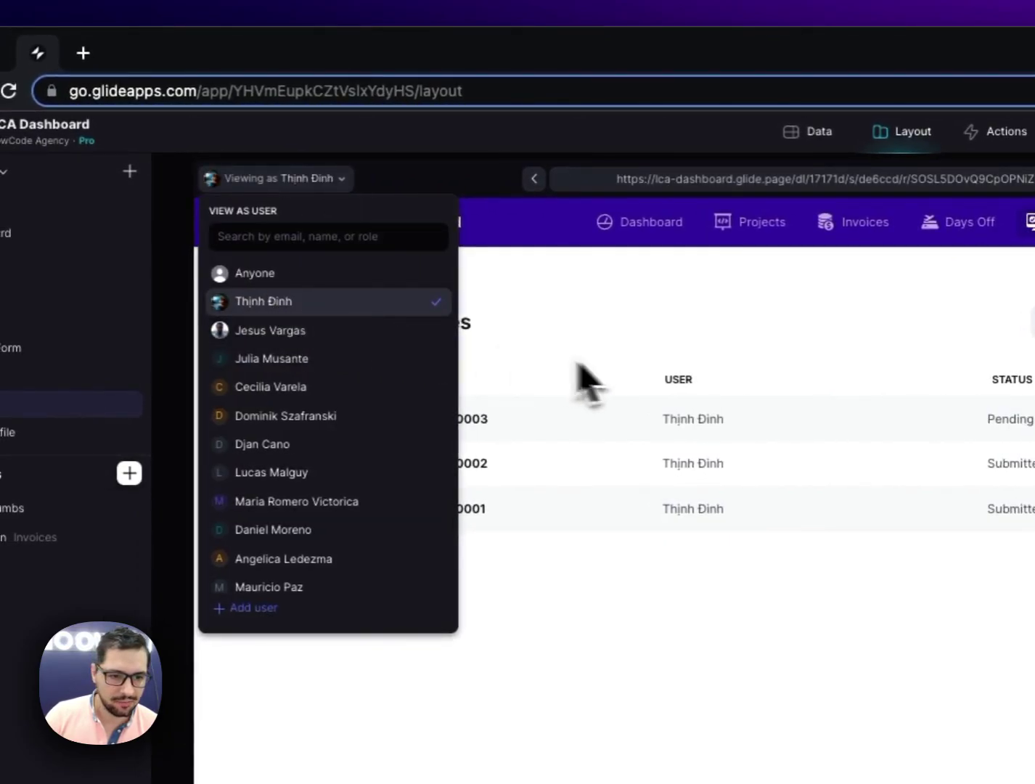
click(466, 420)
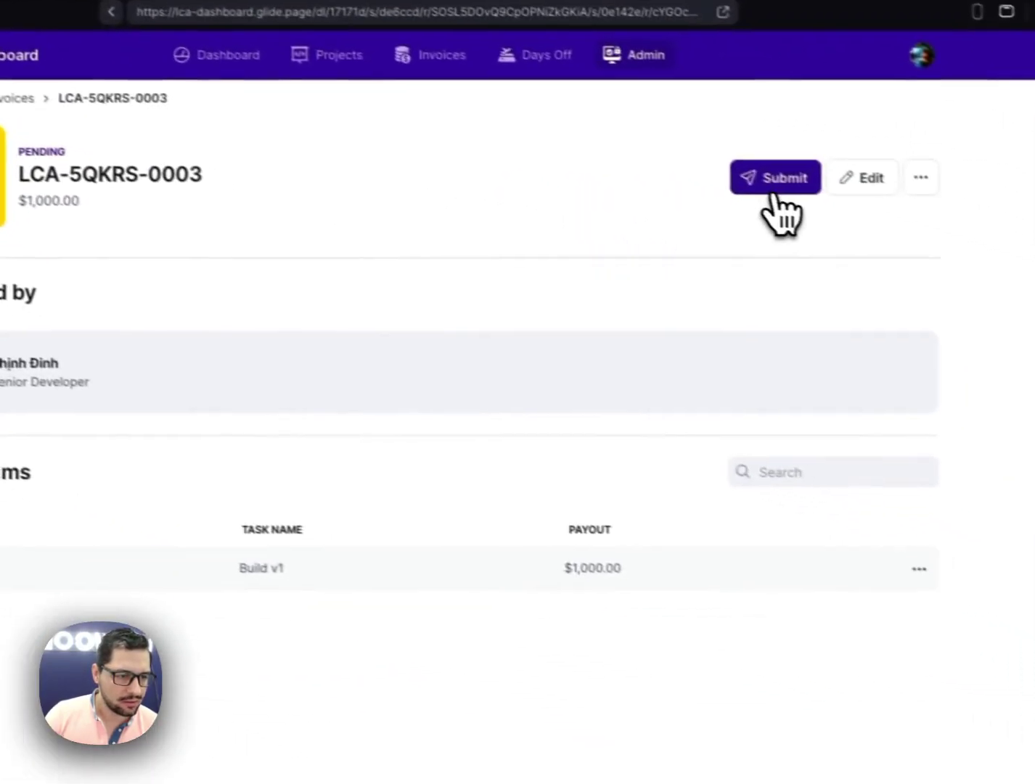
click(880, 346)
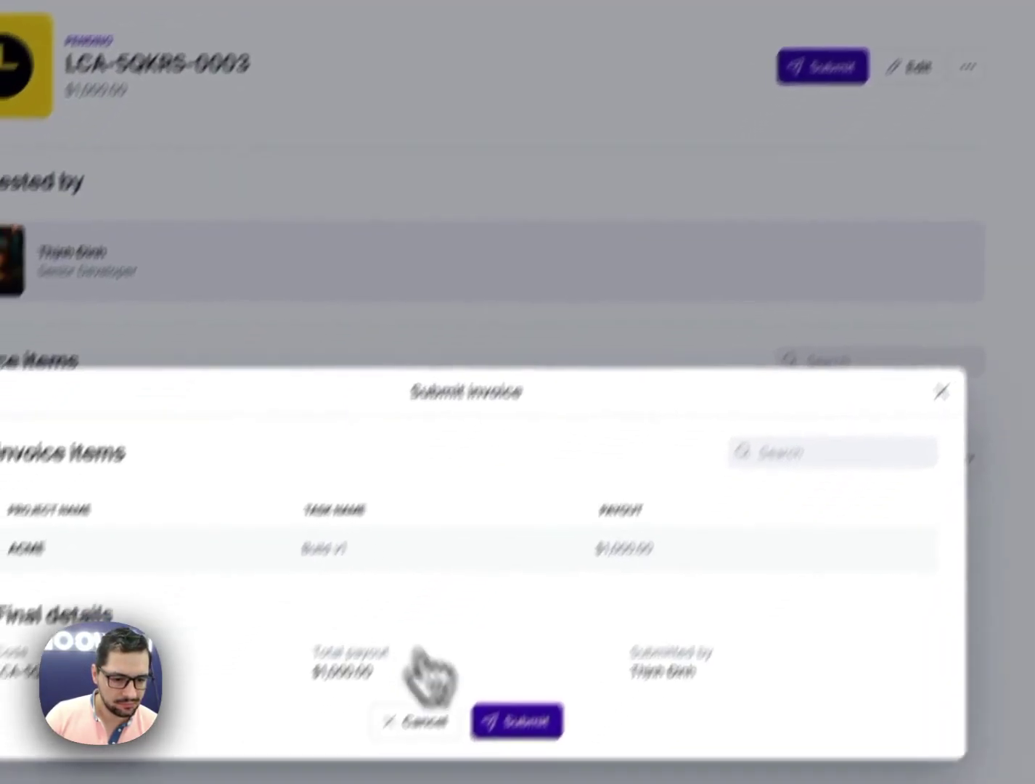
click(518, 719)
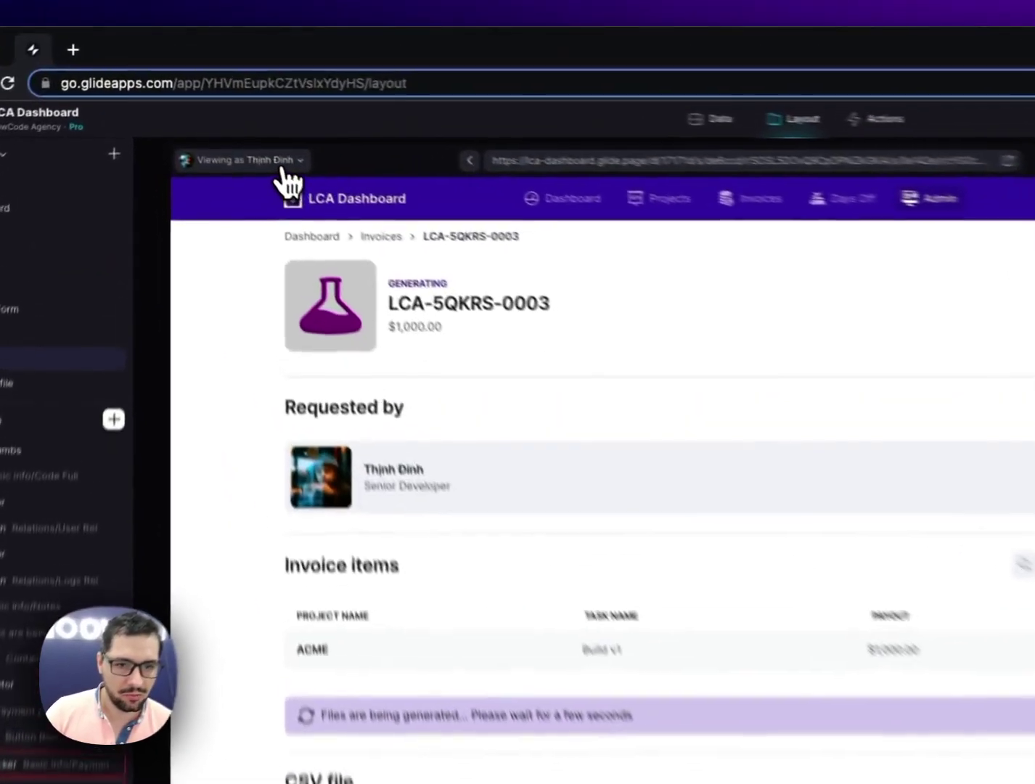
Preview as the admin and open invoice LCA-5QKRS-0003, now Generating, from the Admin invoice list.
click(226, 103)
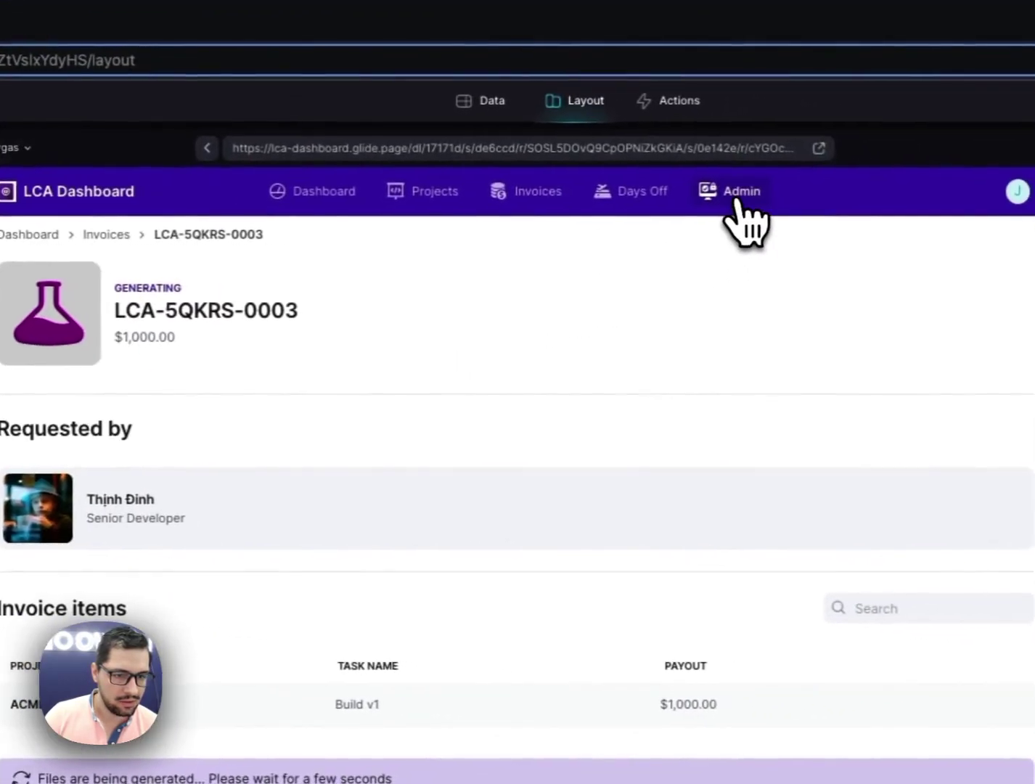
click(1024, 222)
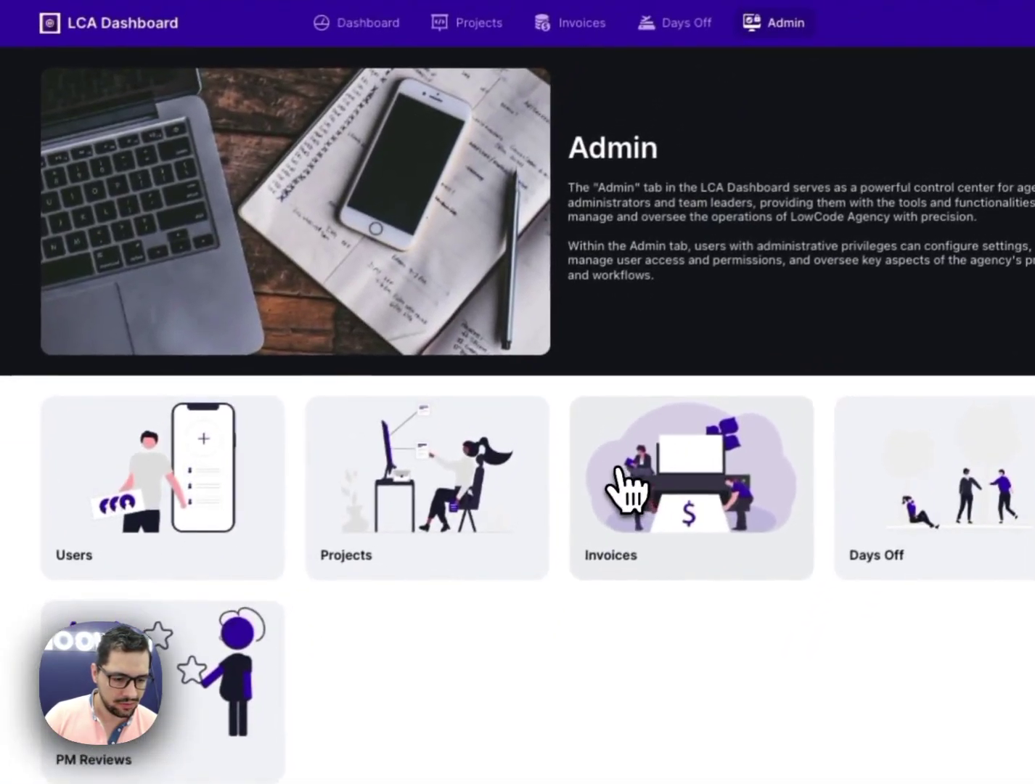
click(572, 659)
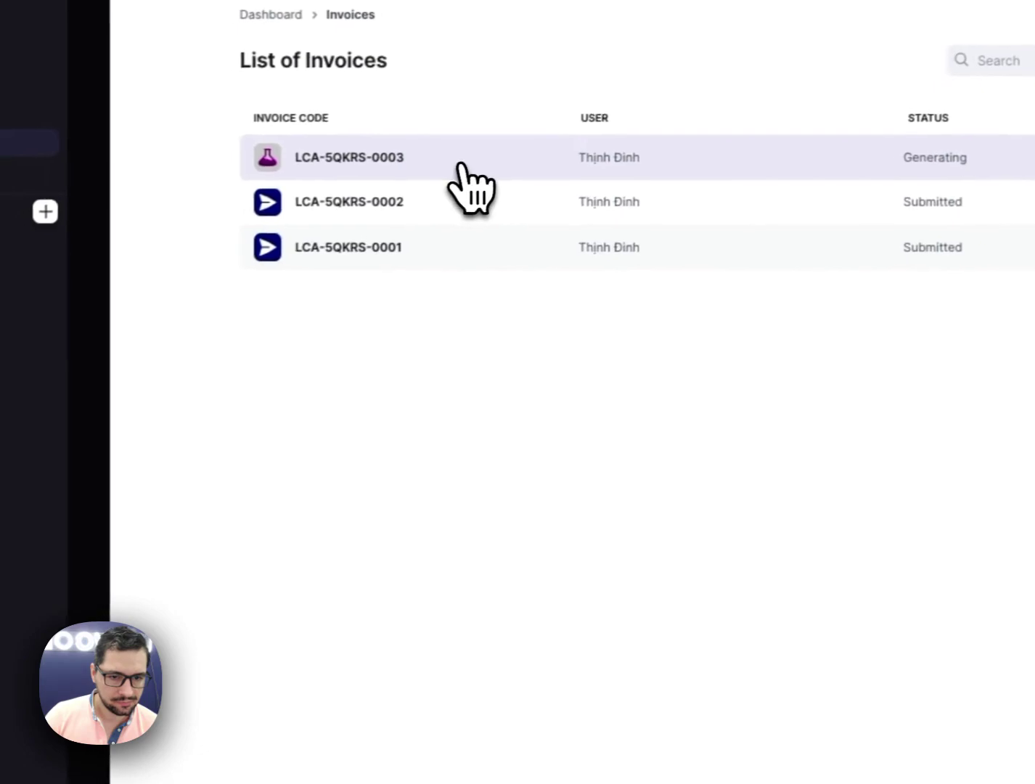
click(259, 230)
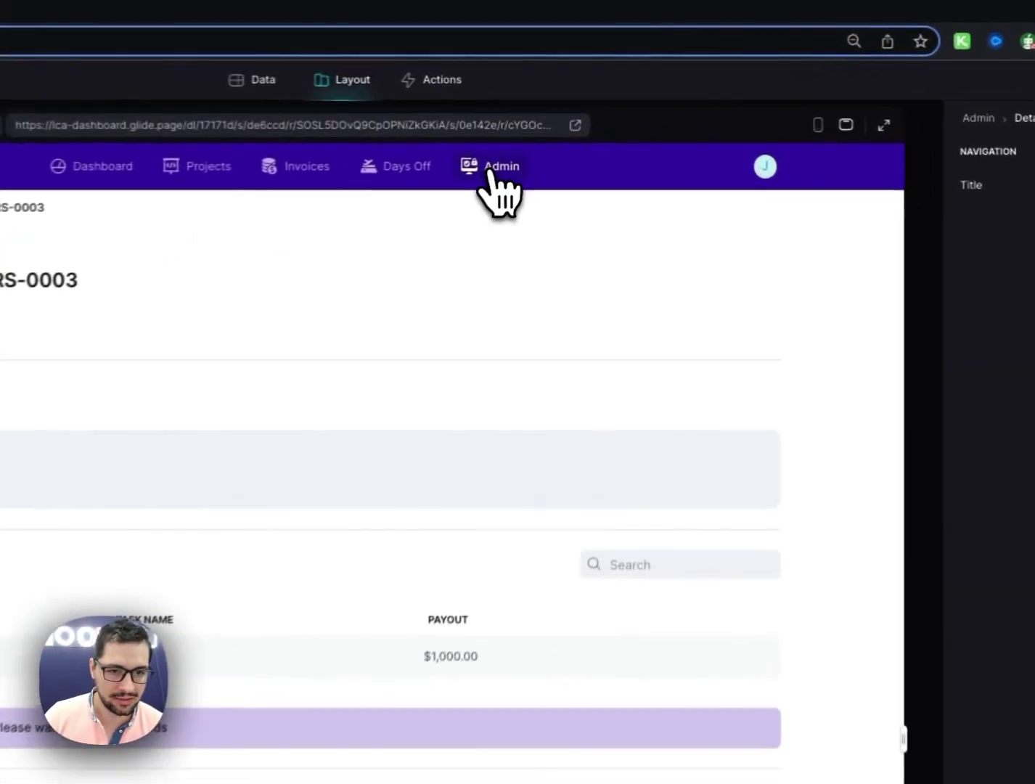
Approve the May 11, 2023 half-day Days Off request, then go back to the Admin page.
click(602, 124)
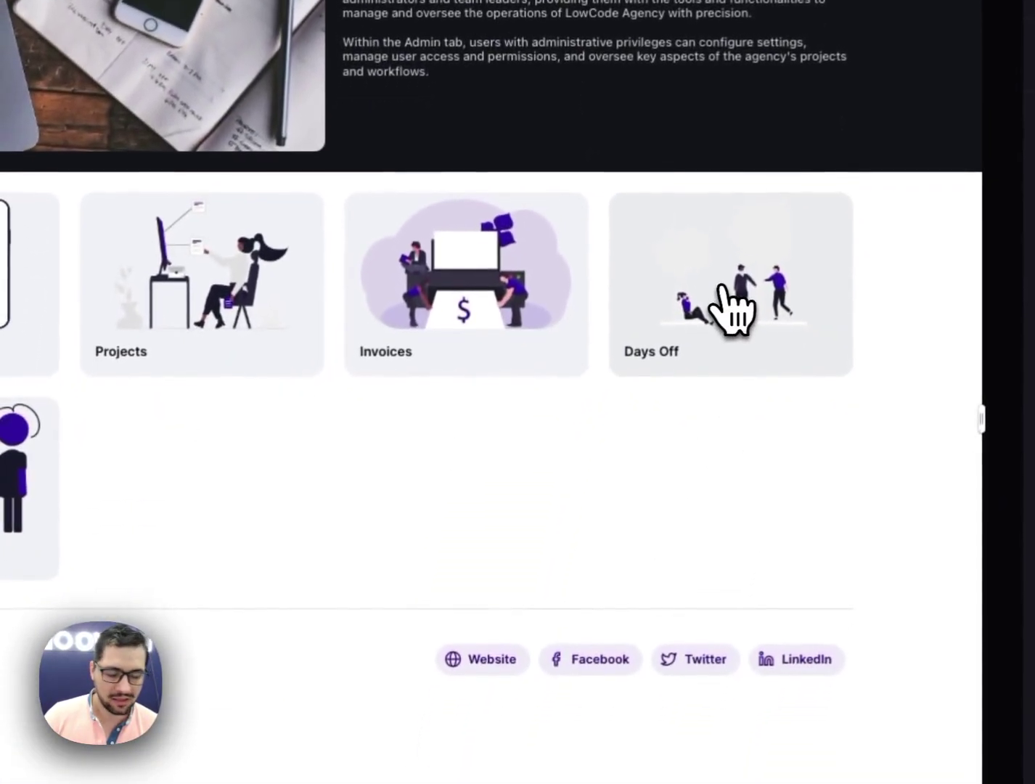
click(692, 494)
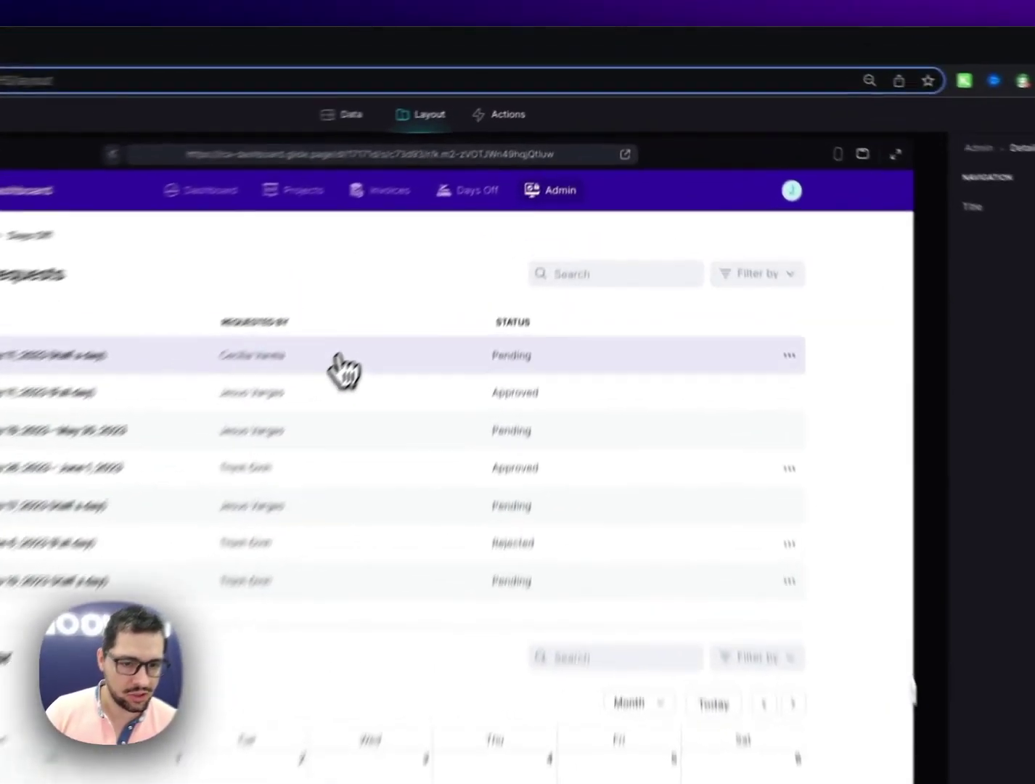
click(471, 225)
click(697, 346)
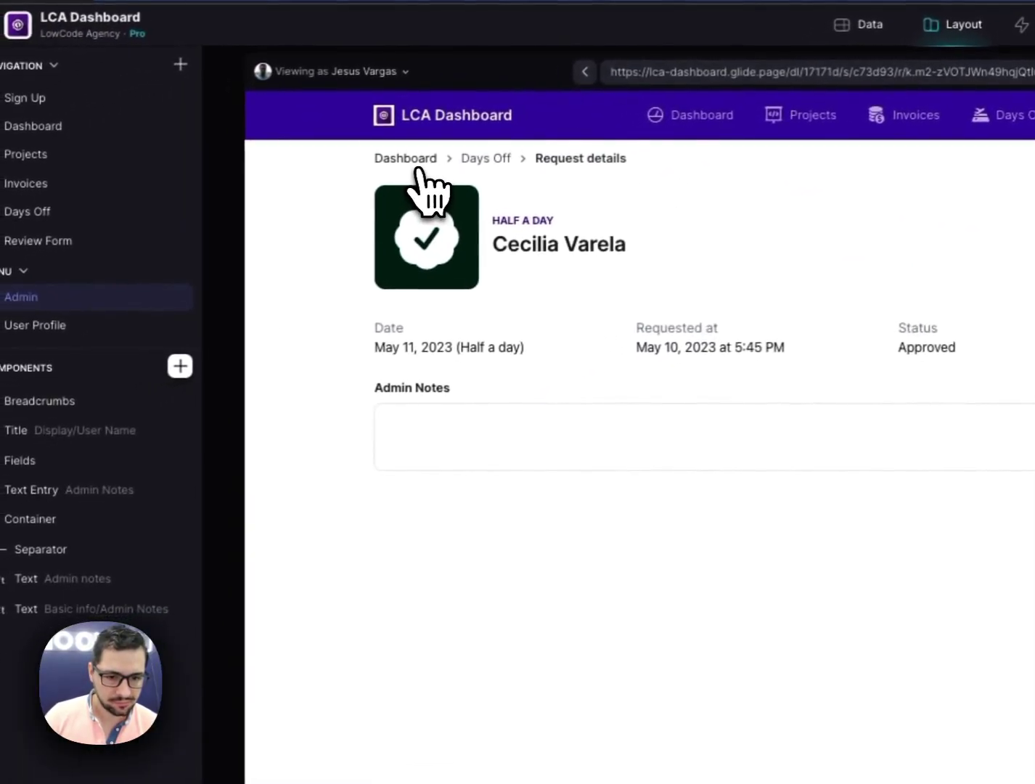
click(86, 265)
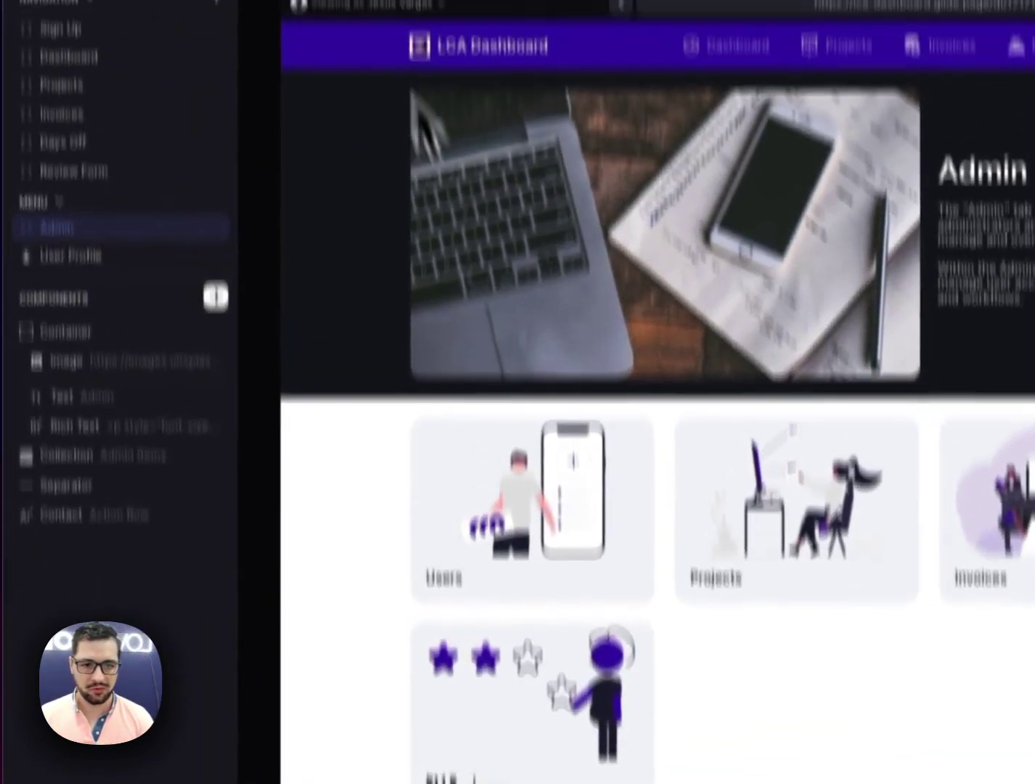
View the app as Anyone, allow the restricted preview, and open the Review Form page.
click(392, 15)
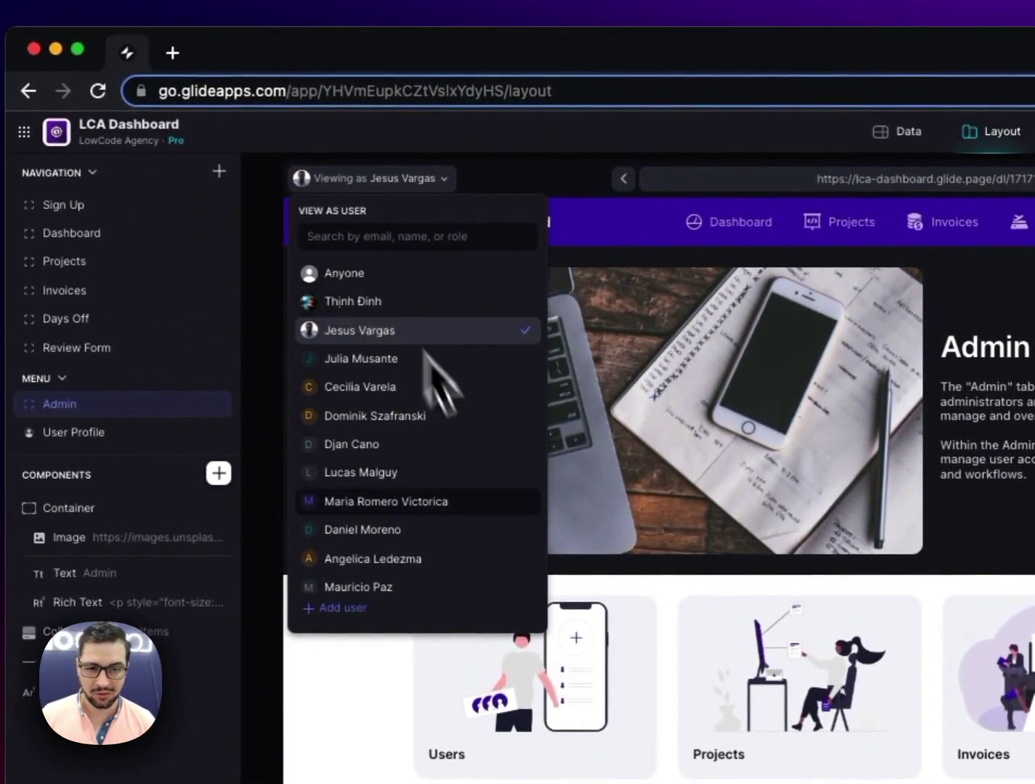
click(390, 280)
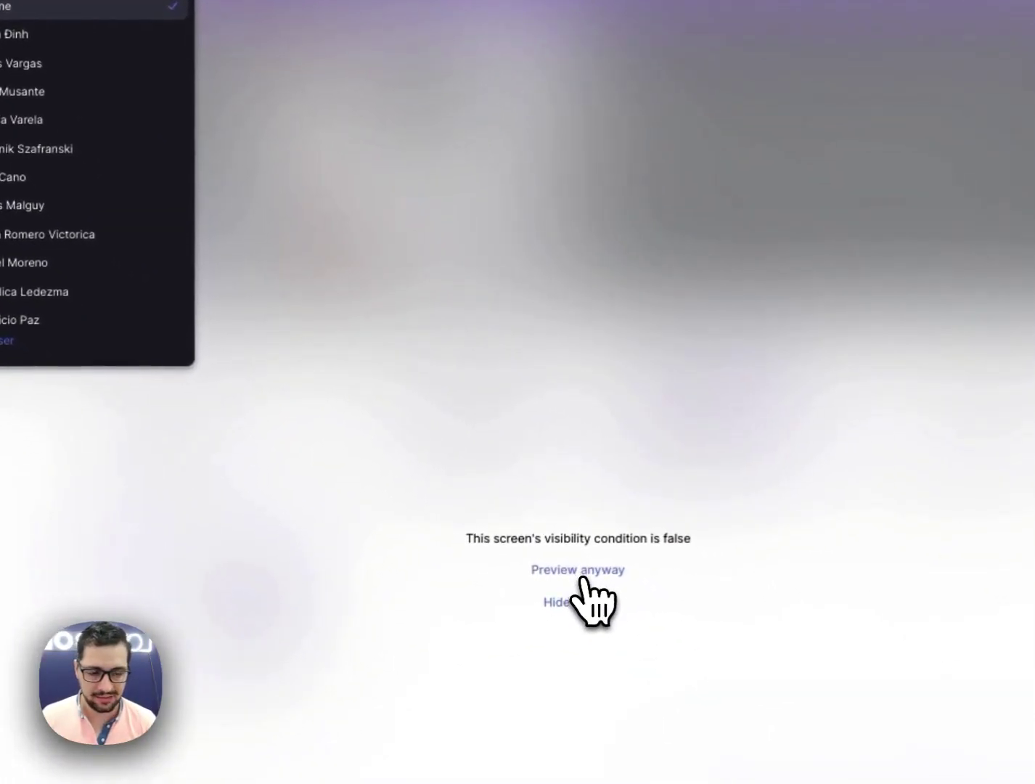
click(583, 573)
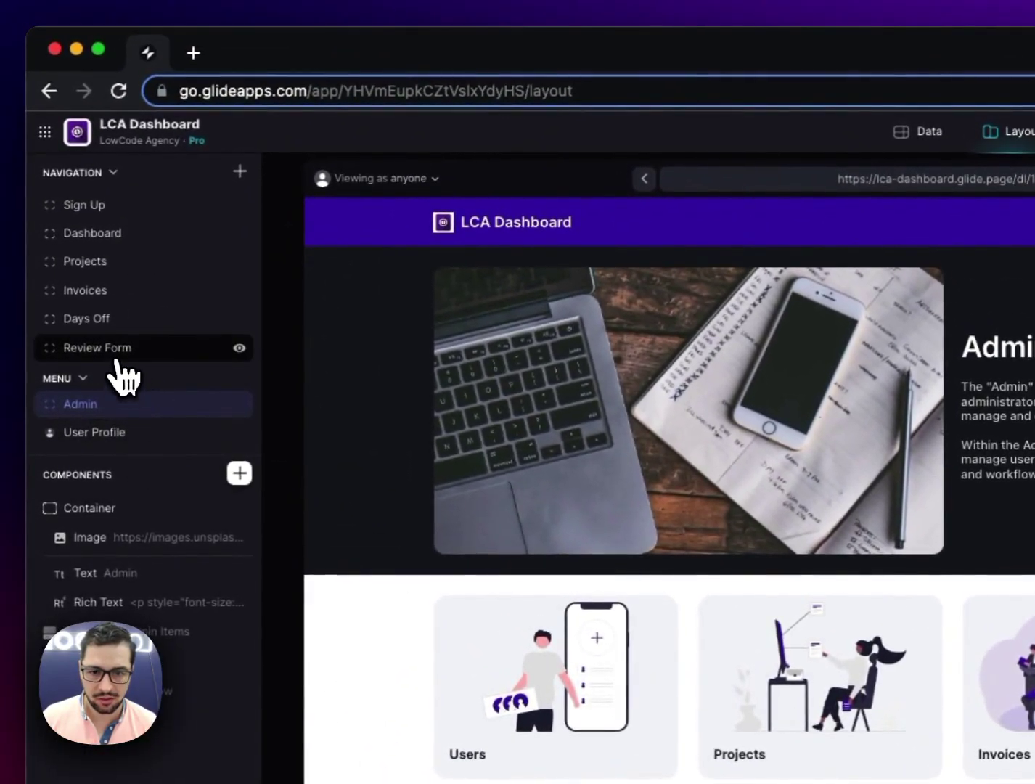
click(117, 358)
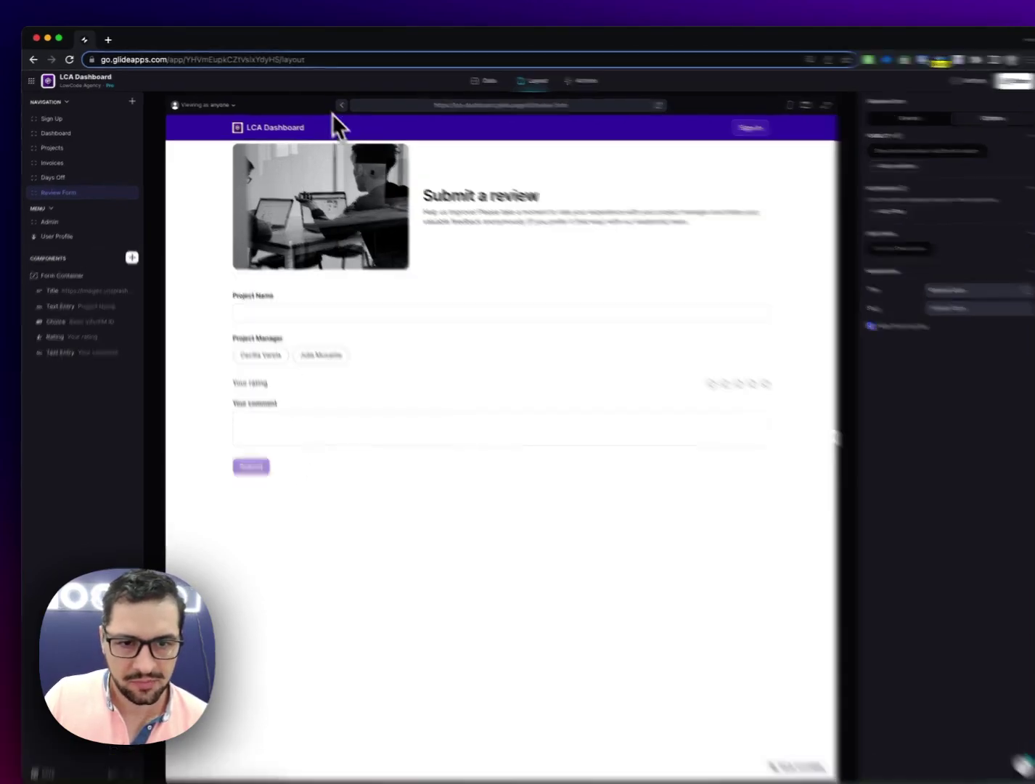
As the admin user, review the PM Reviews ratings under Admin, then return to Dashboard.
click(203, 102)
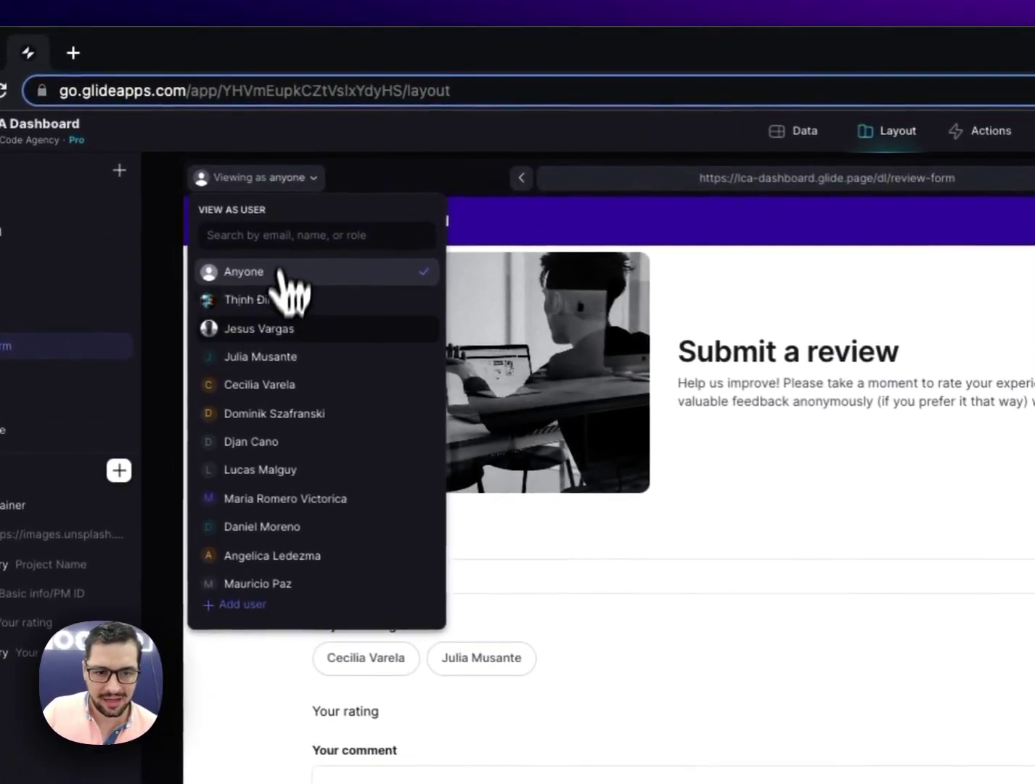
click(276, 329)
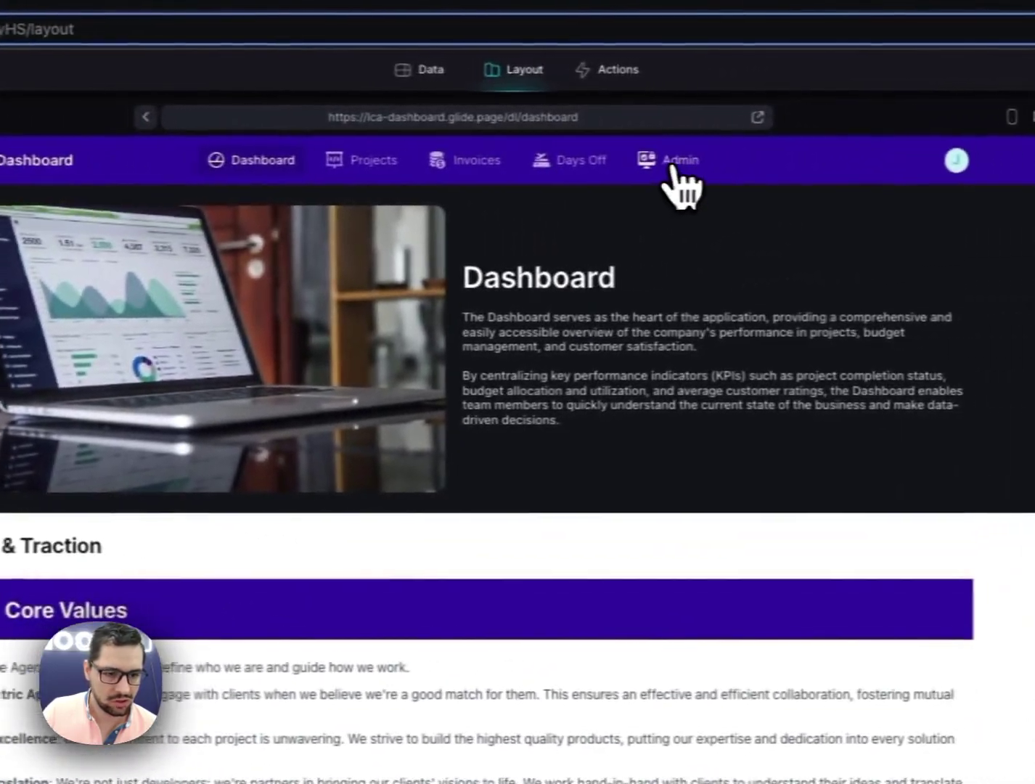
click(679, 168)
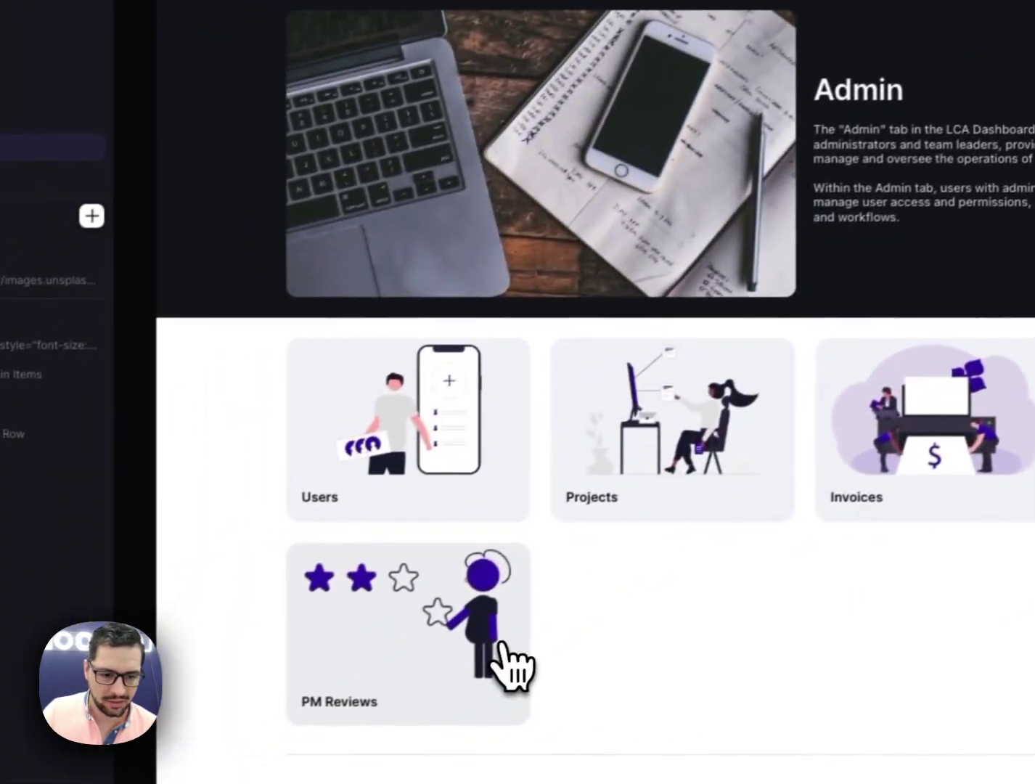
click(505, 645)
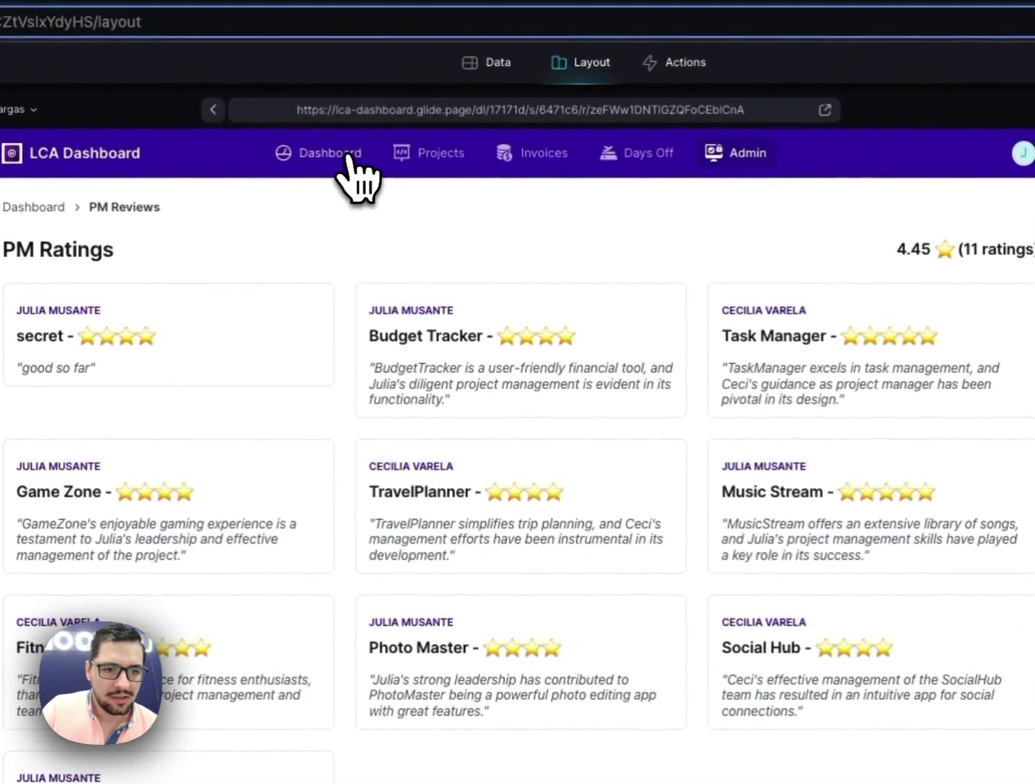
click(374, 63)
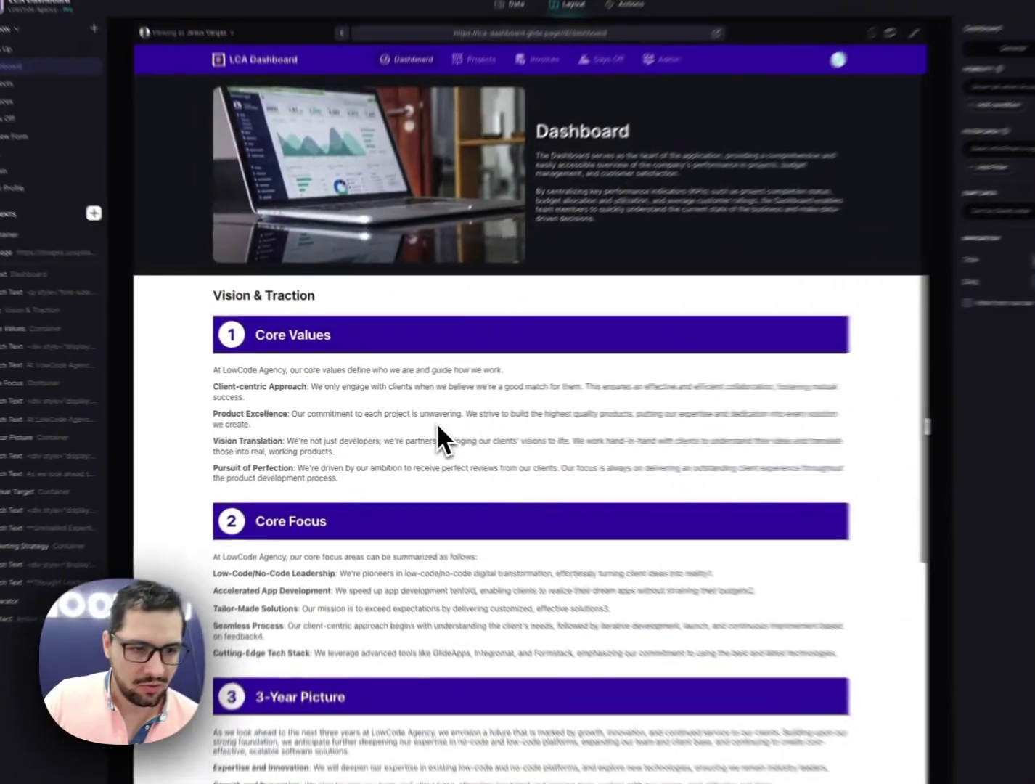